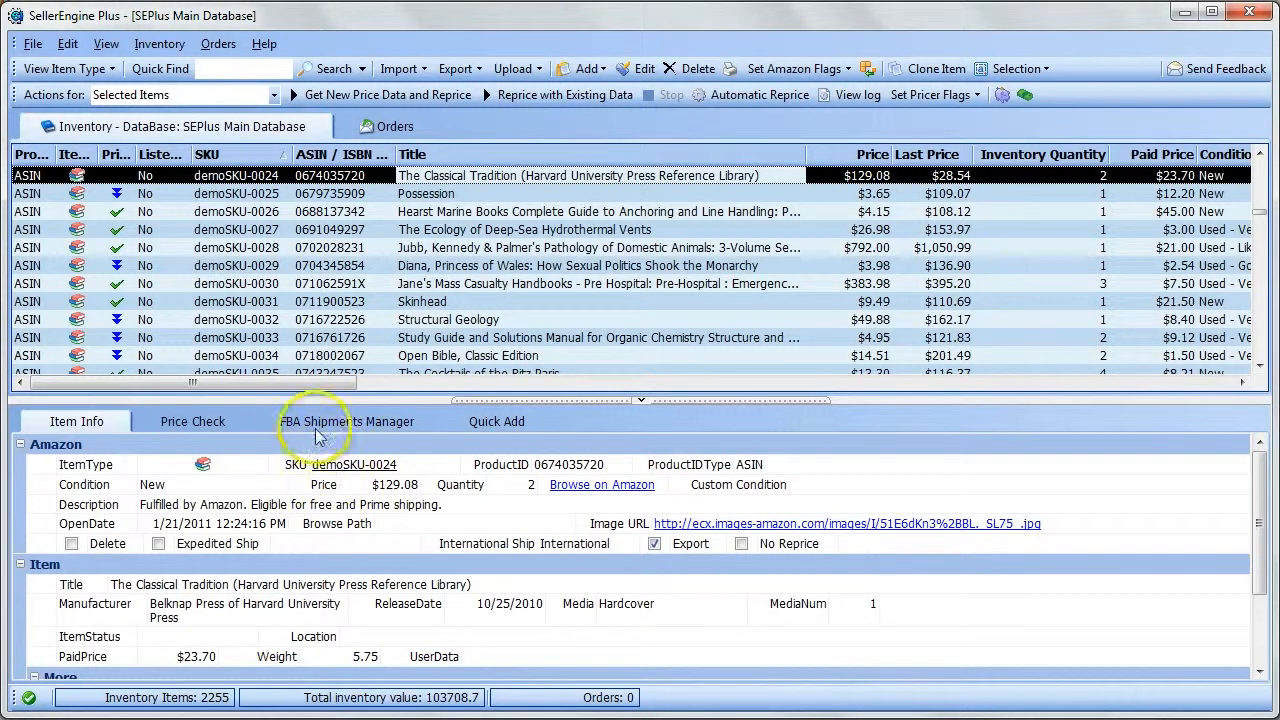
Set the Amazon export flag for items demoSKU-0024 through demoSKU-0034 and clear it for all the rest
left_click(310, 357, "shift")
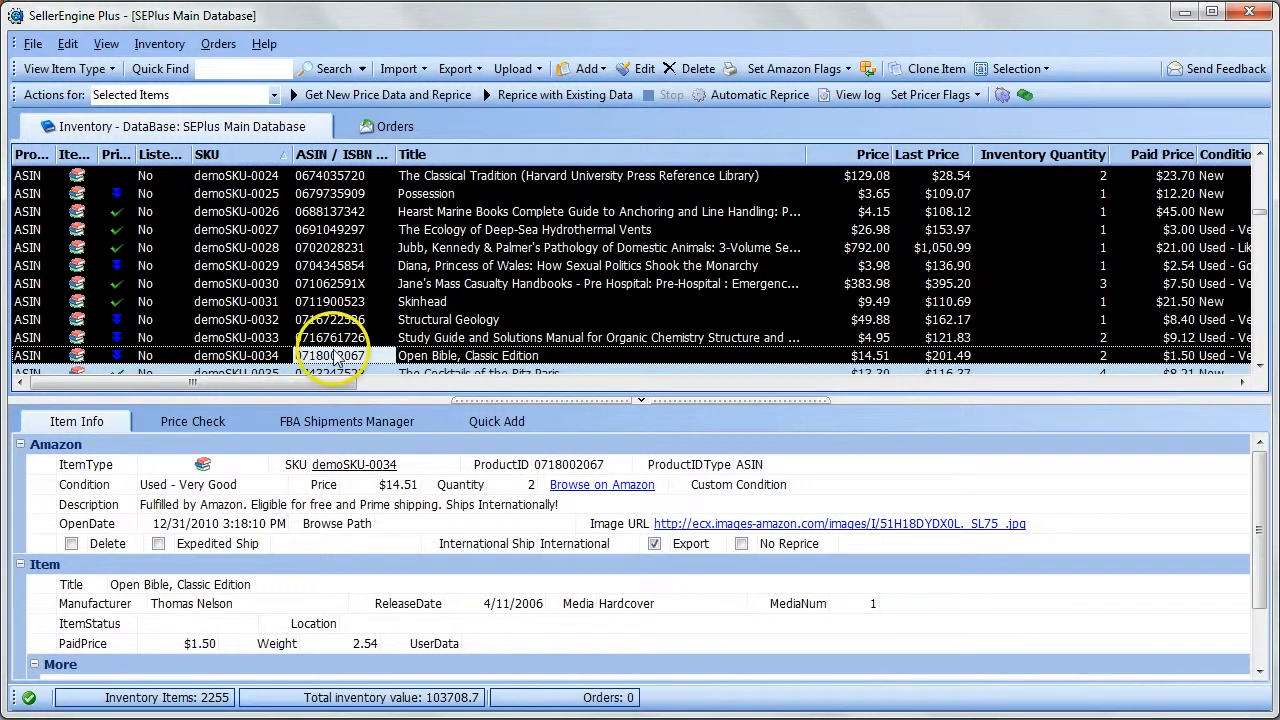
left_click(826, 68)
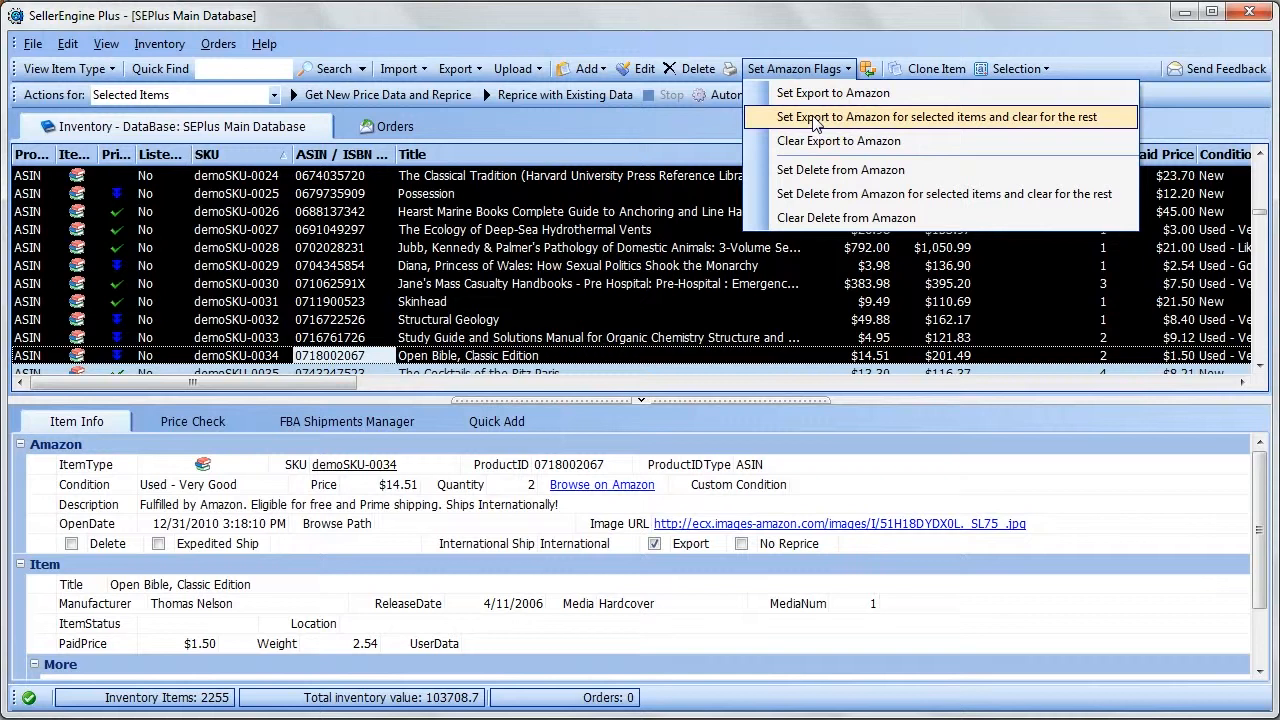
left_click(814, 119)
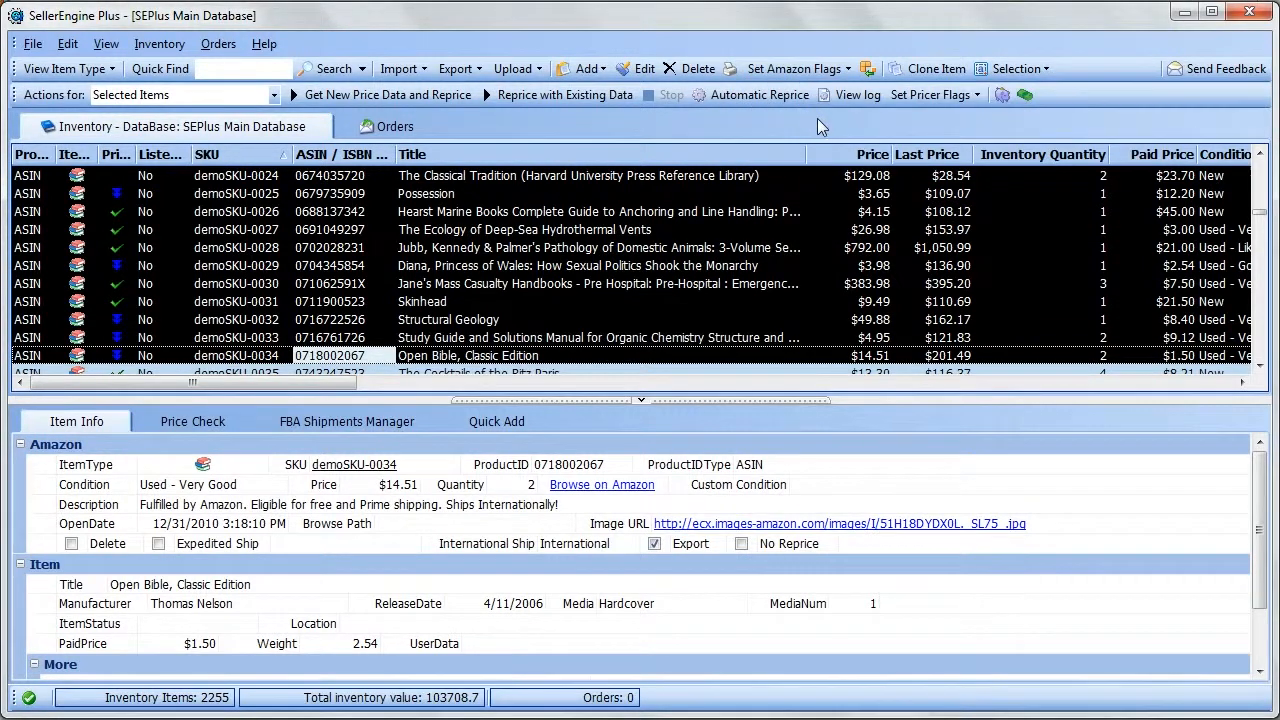
Start exporting the inventory to a file in Custom format, processing just the items marked for export
left_click(472, 72)
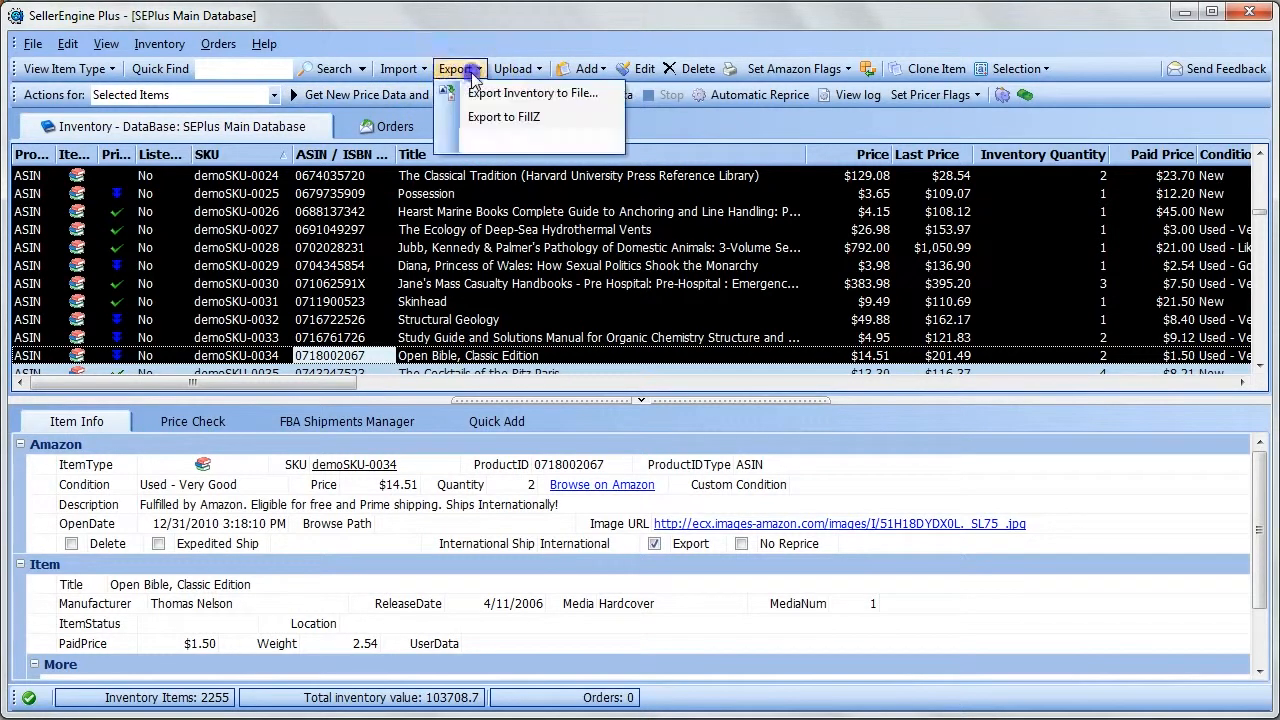
left_click(481, 93)
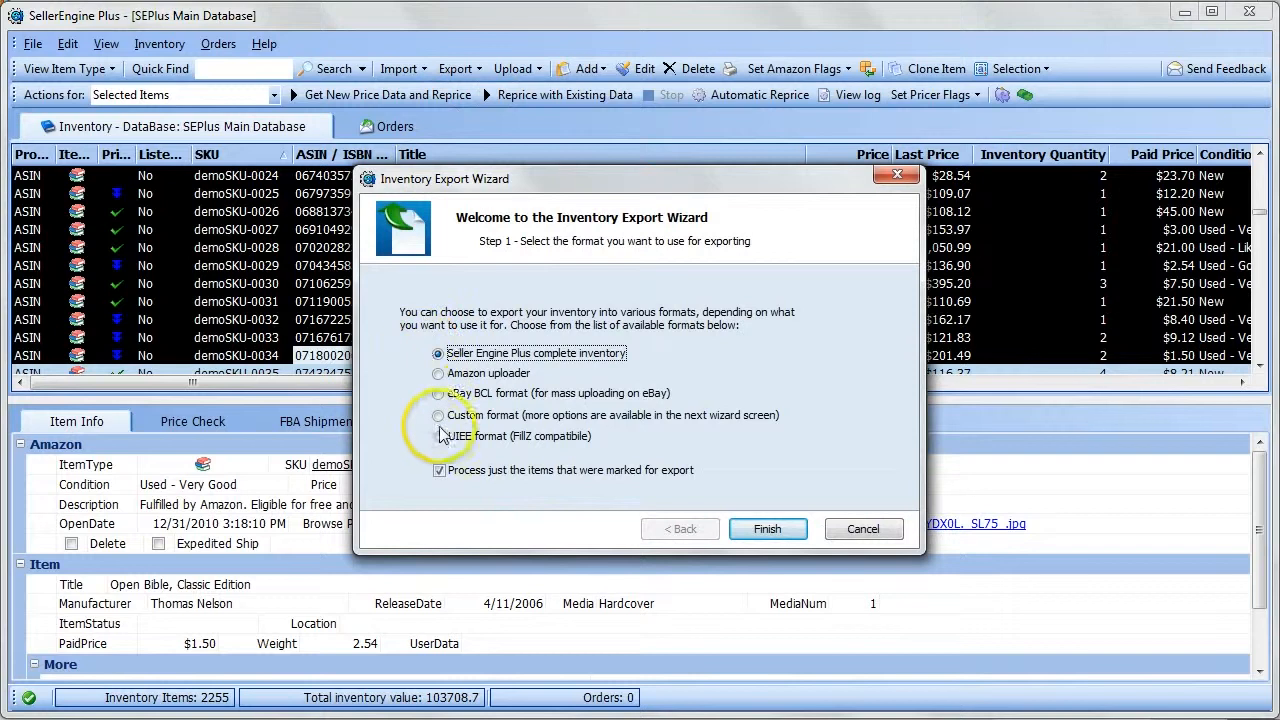
left_click(438, 415)
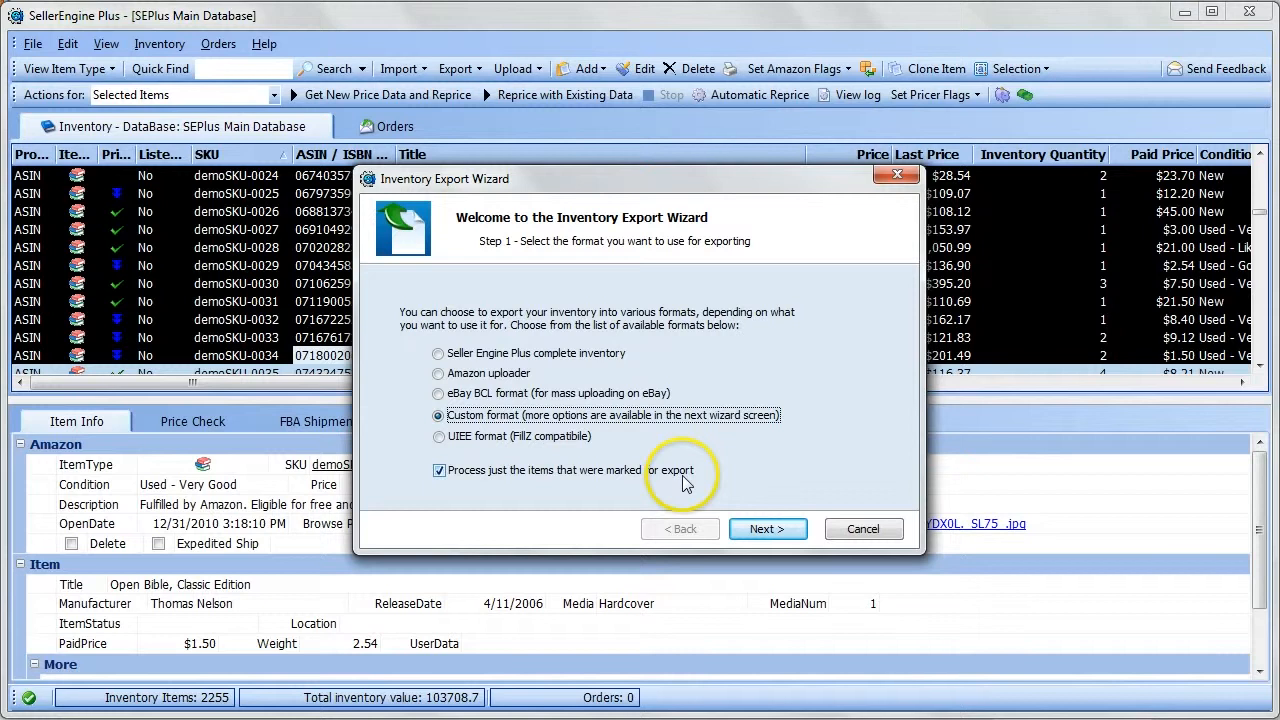
left_click(770, 530)
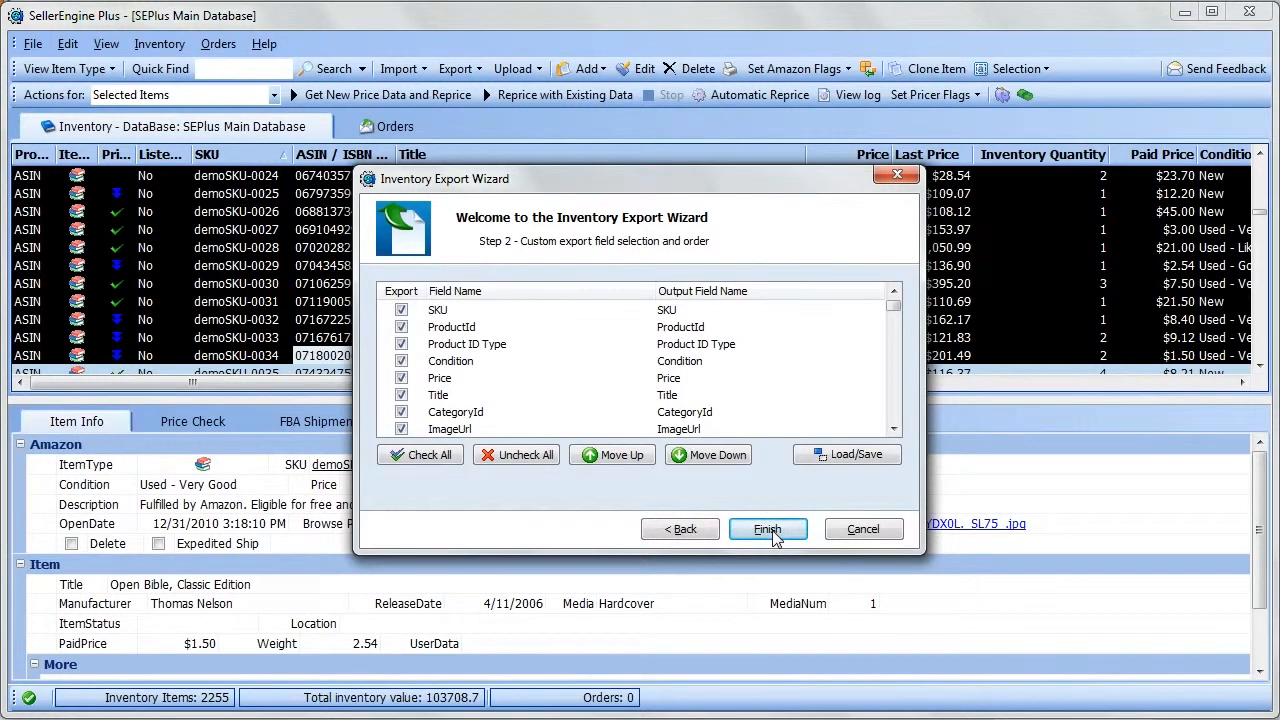
Limit the exported fields to SKU, ProductId, Condition and Price
left_click(614, 361)
scroll(618, 372, "down", 8)
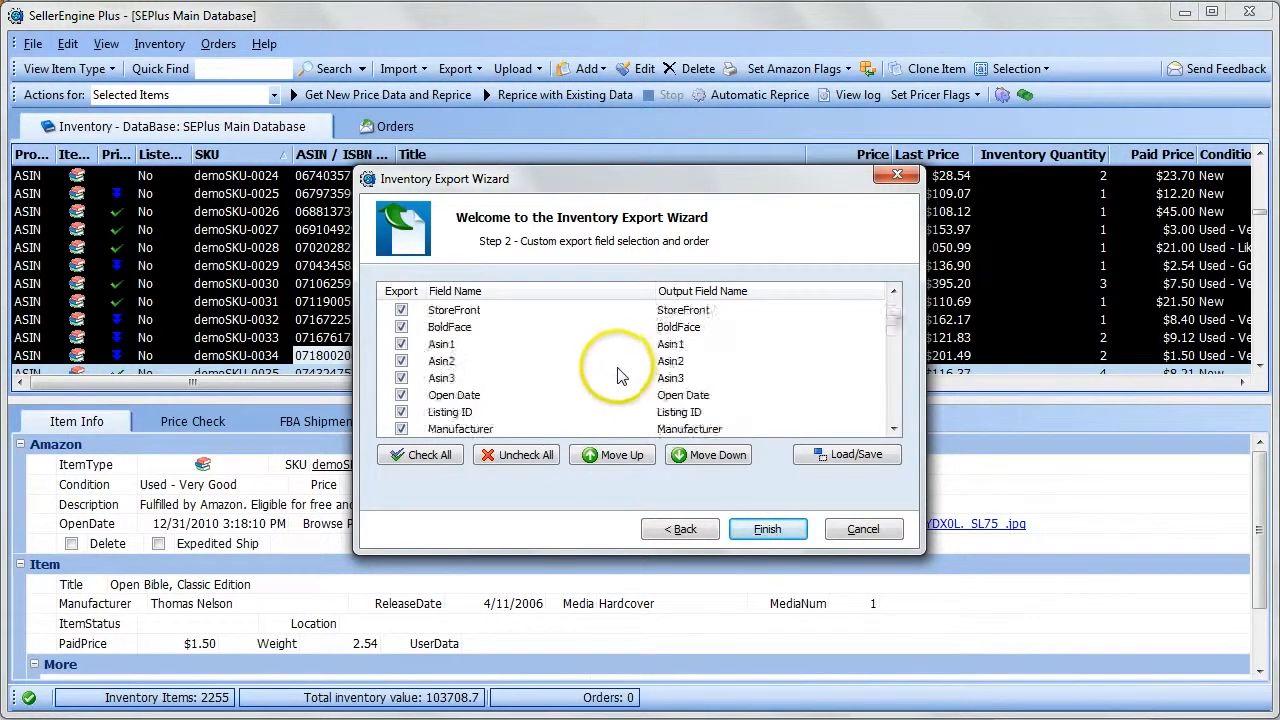
scroll(618, 375, "up", 8)
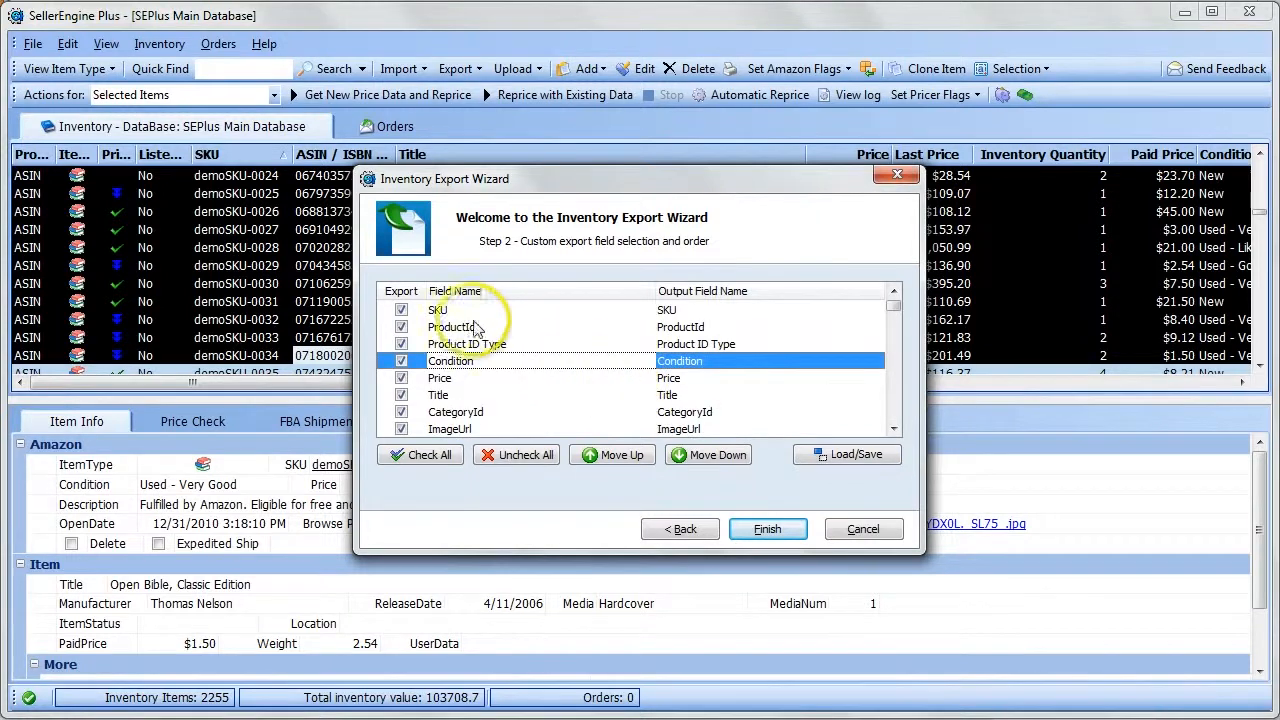
left_click(480, 330)
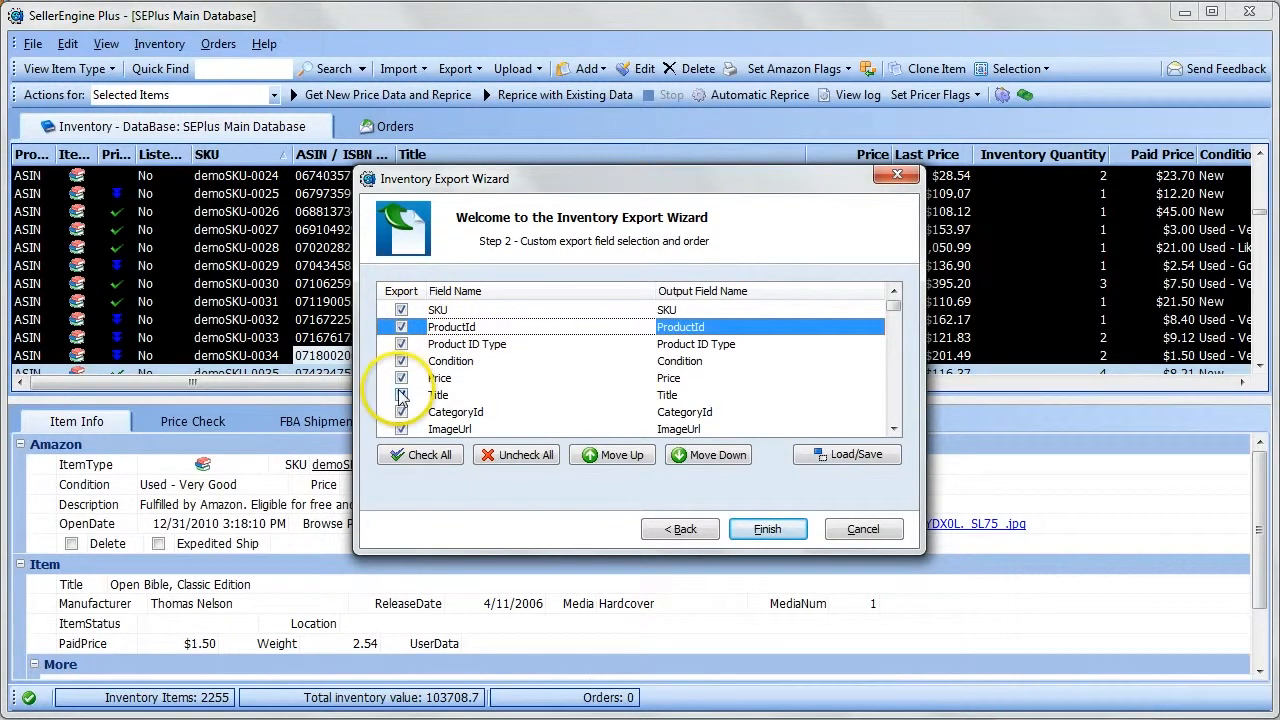
left_click(516, 456)
left_click(401, 311)
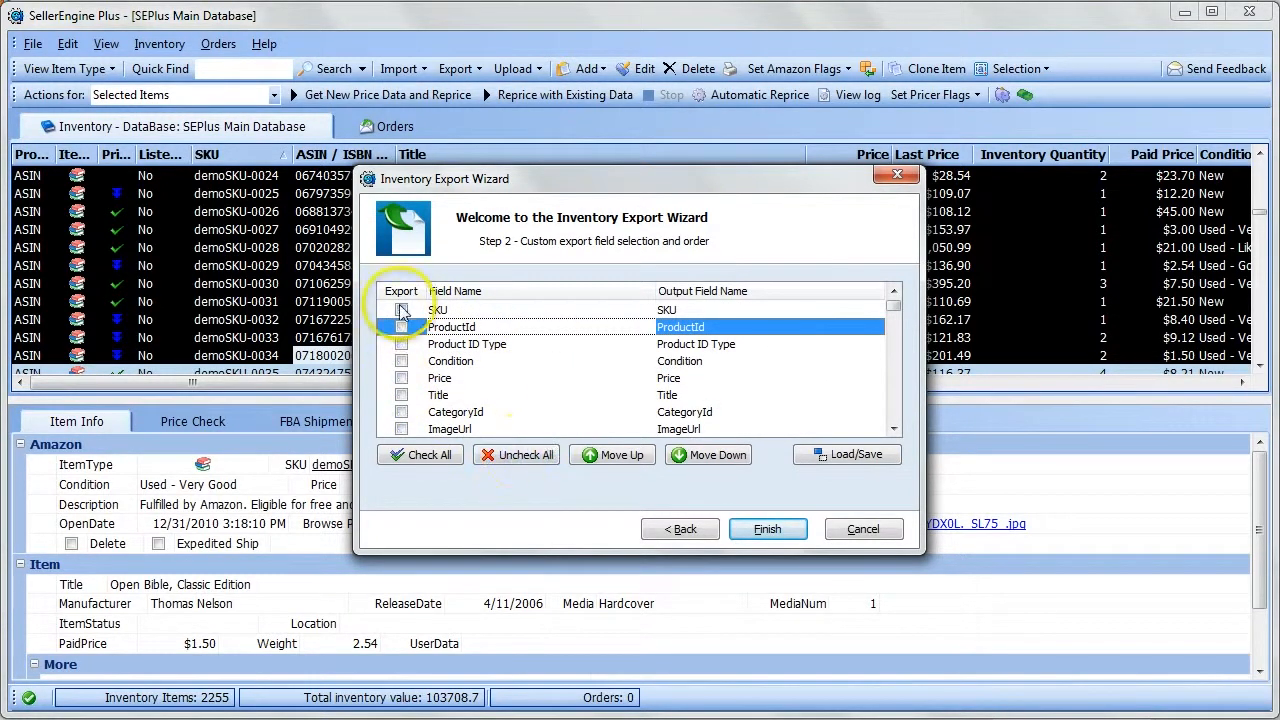
left_click(401, 328)
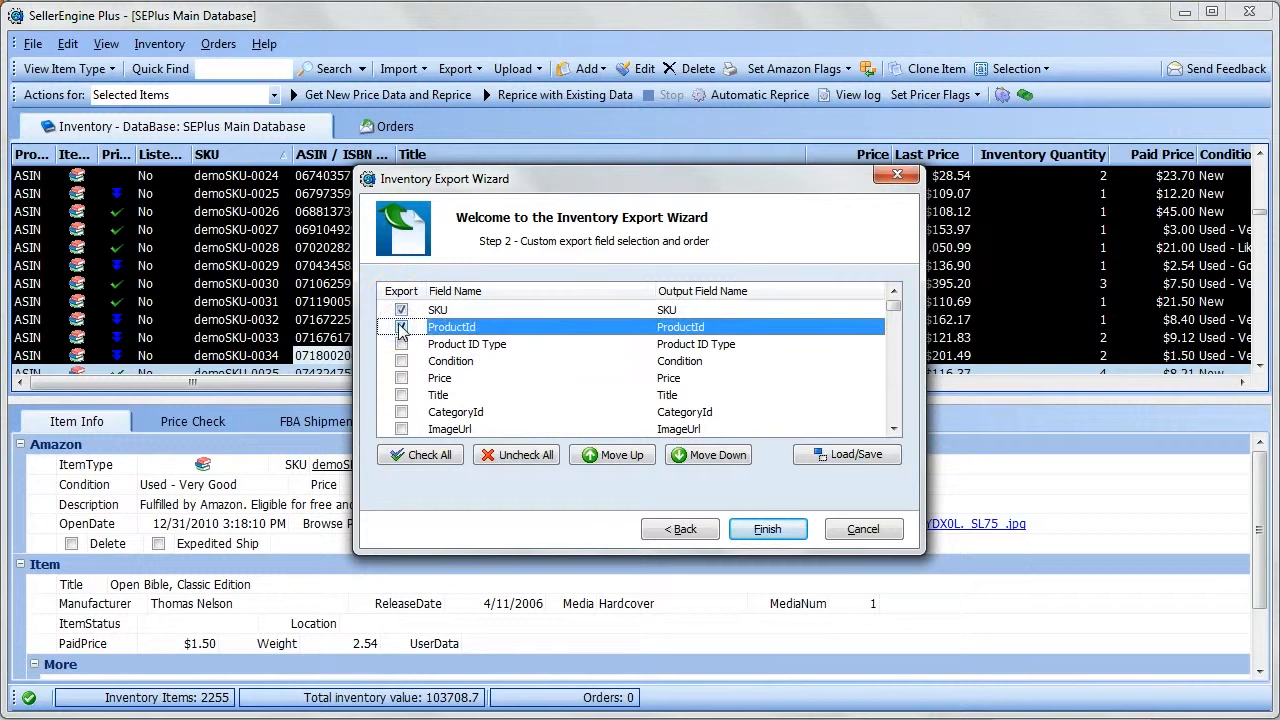
left_click(401, 378)
left_click(401, 361)
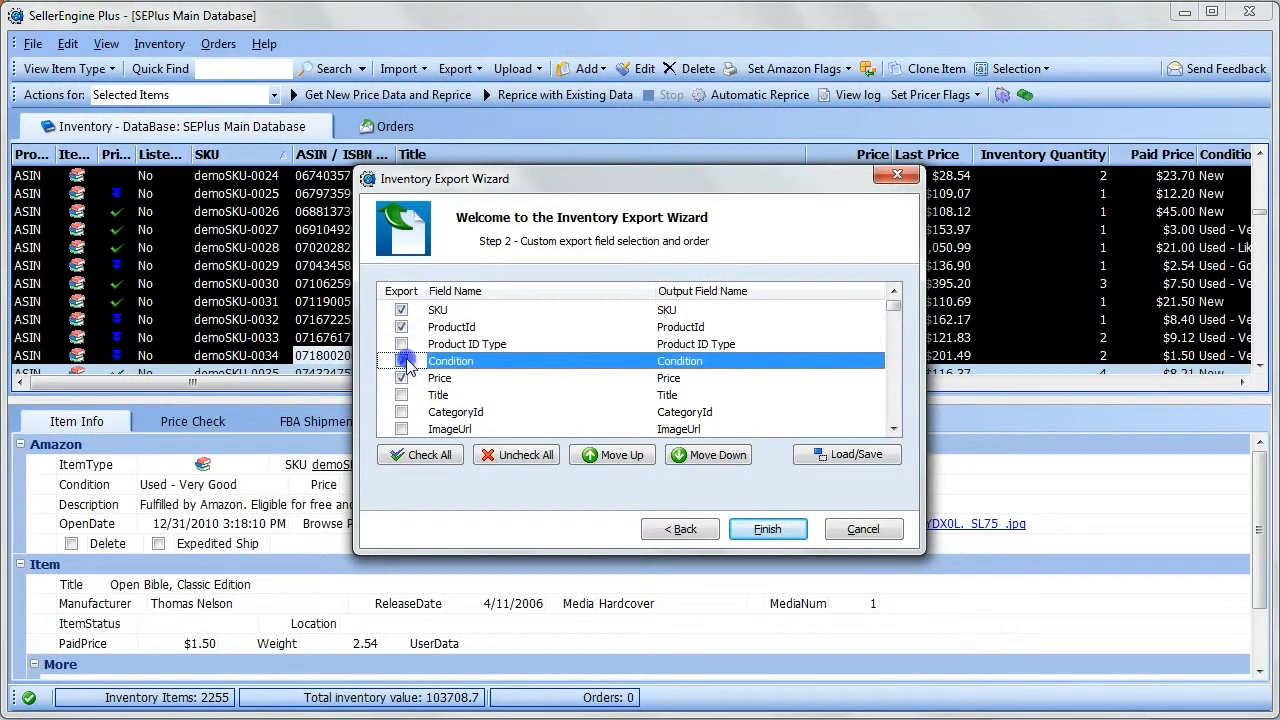
Rename the ProductId output field to asin and move it above SKU in the export order
left_click(678, 327)
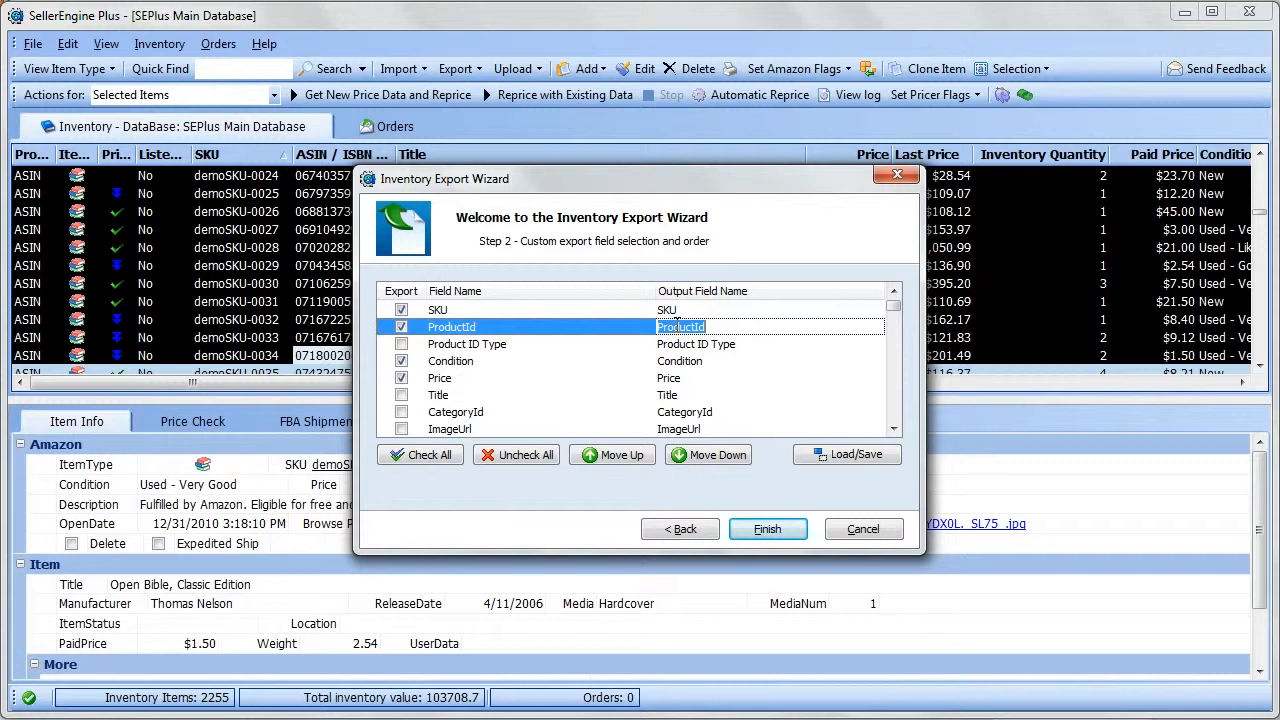
type("asin")
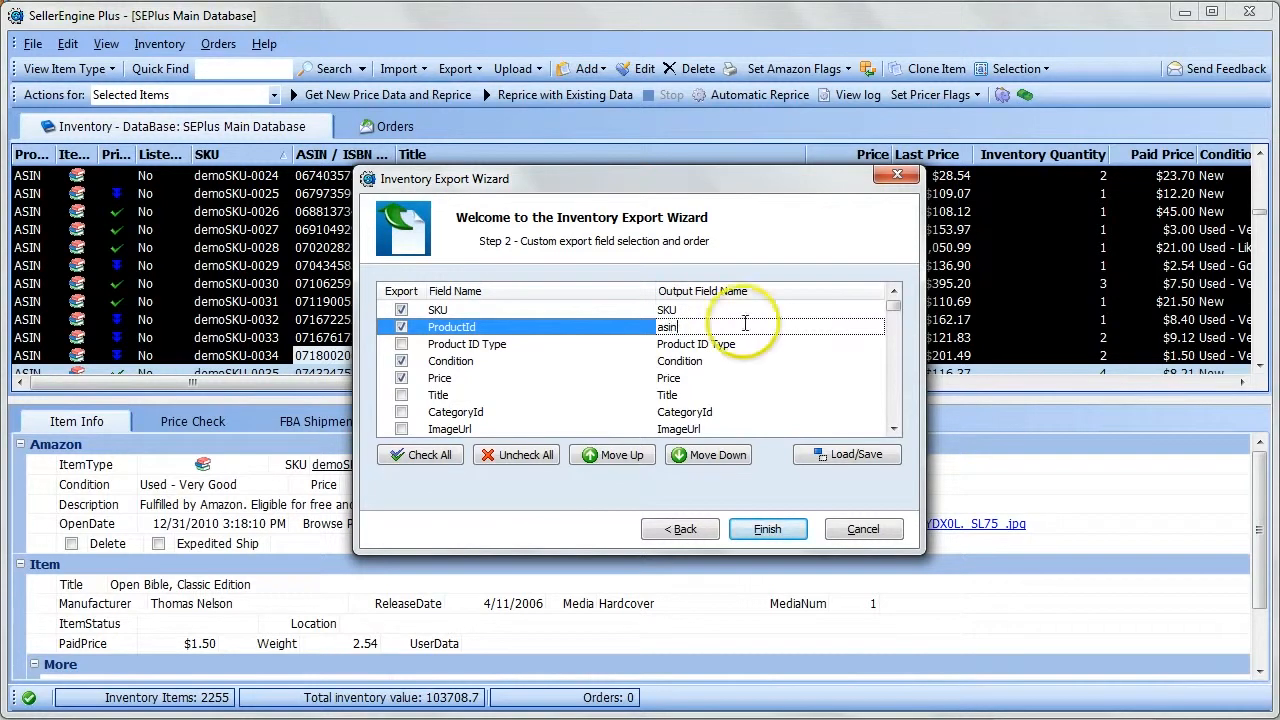
left_click(612, 456)
left_click(704, 458)
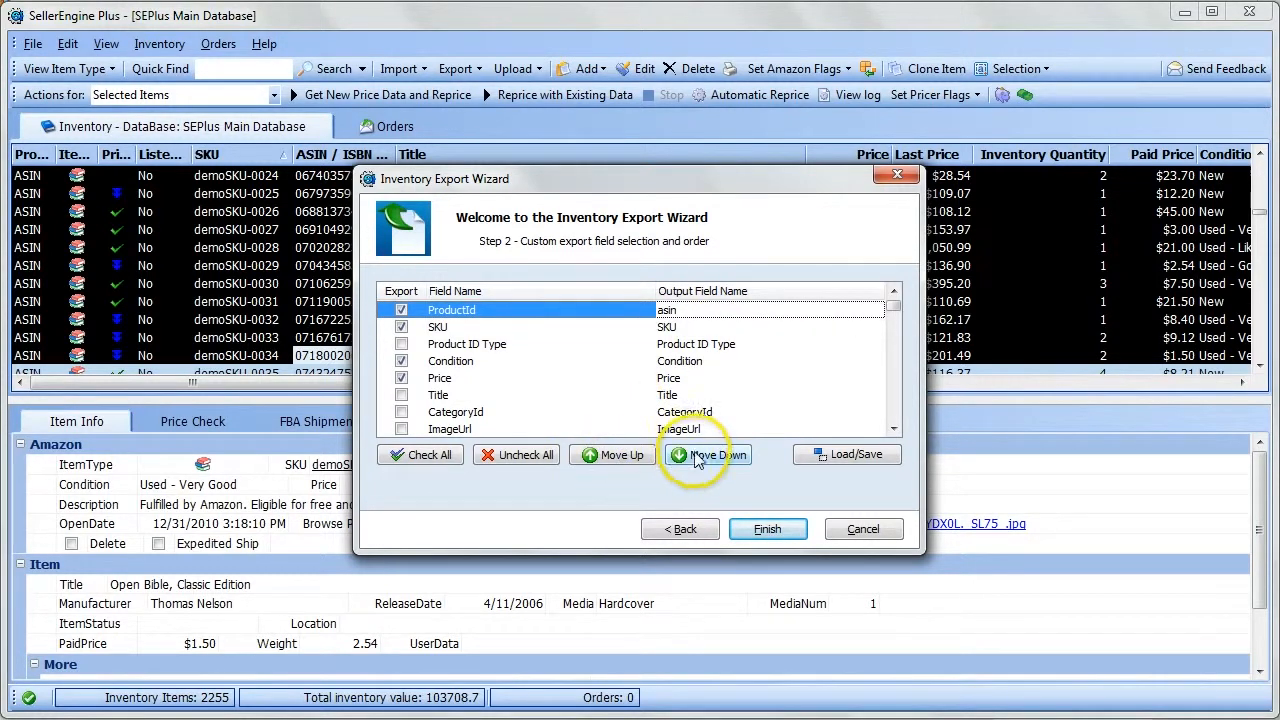
left_click(600, 458)
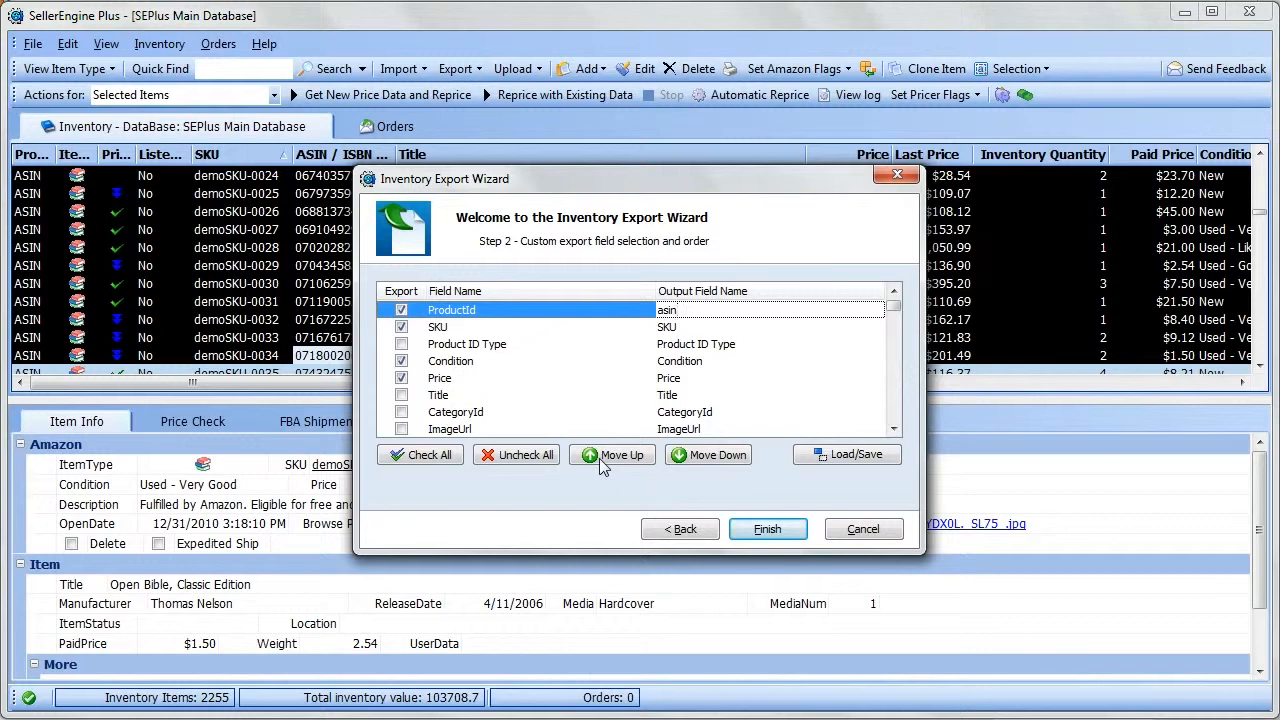
Save the current fields associations to Export Pattern 1.sel on the desktop
left_click(772, 477)
left_click(835, 455)
left_click(841, 503)
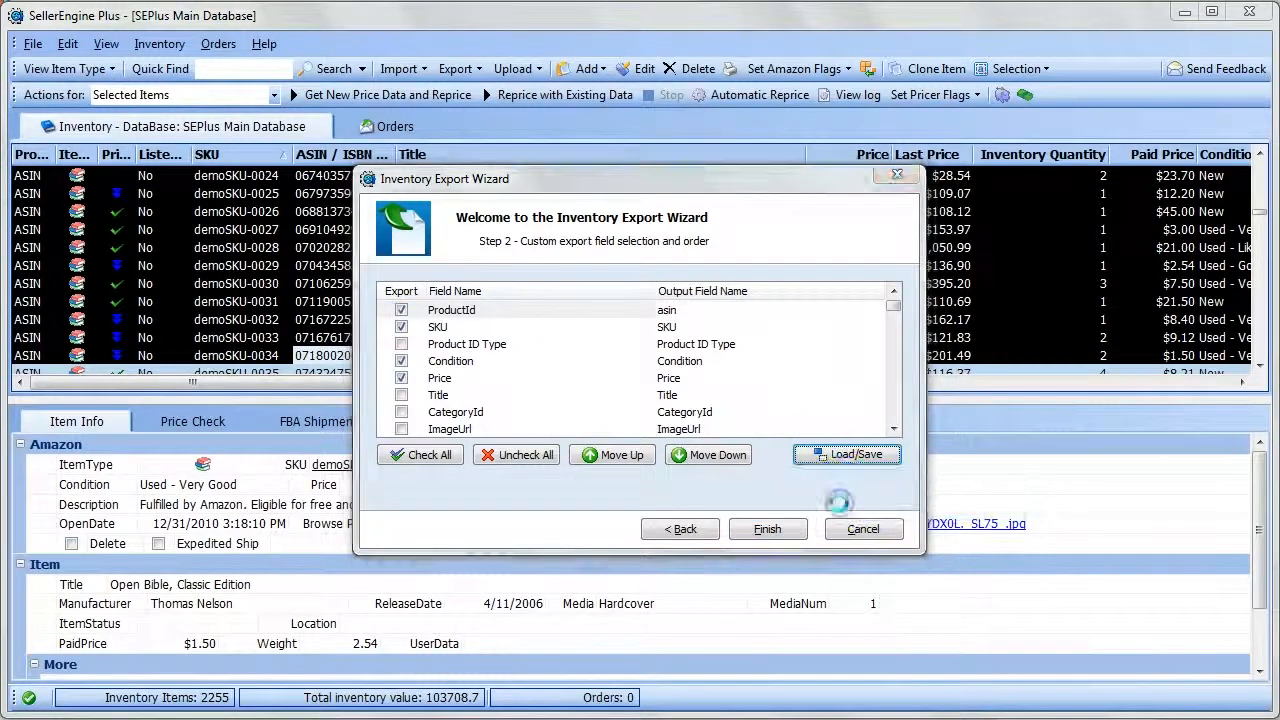
left_click(500, 368)
left_click(540, 385)
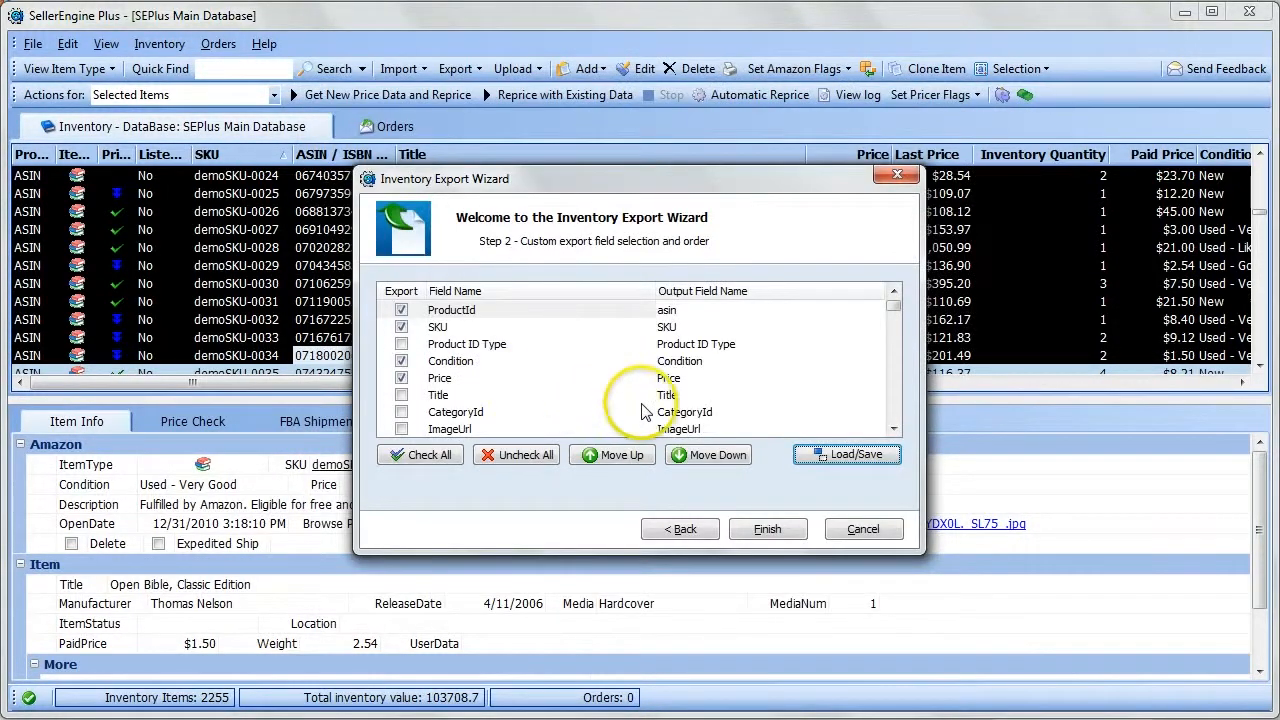
Load the fields associations from Export Pattern 1.sel and export the inventory to the text file Import File on the desktop
left_click(848, 458)
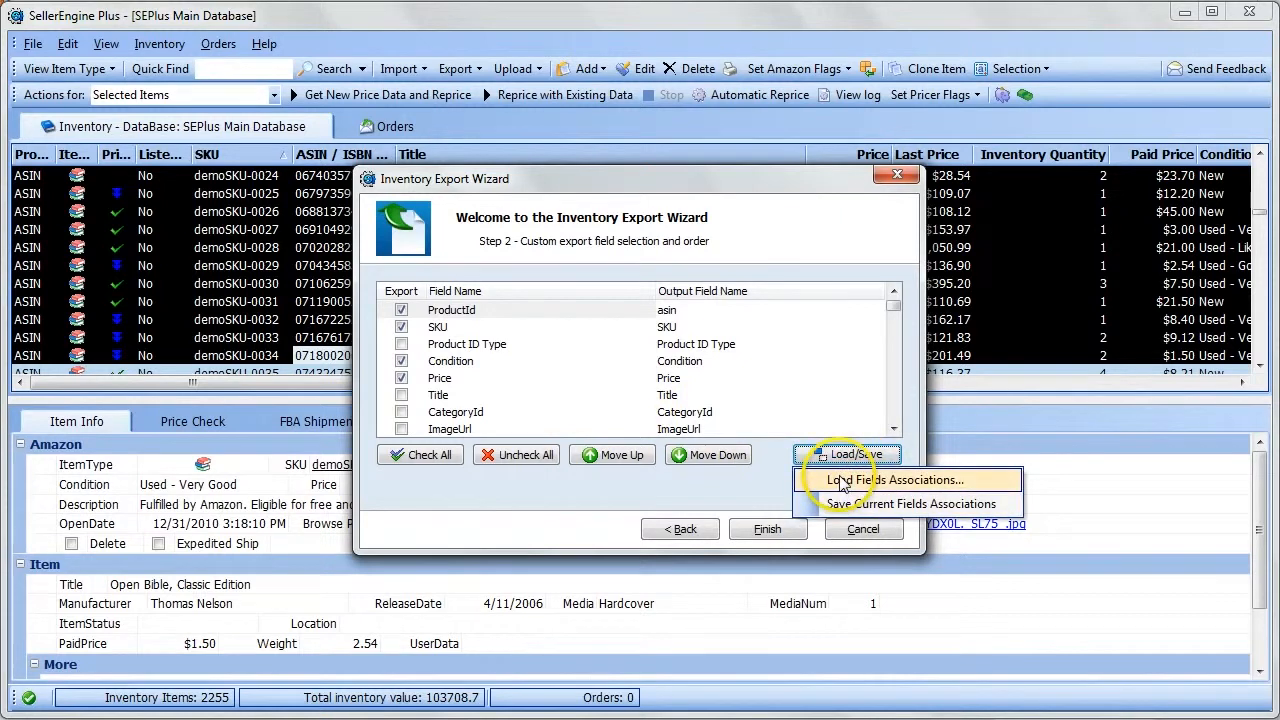
left_click(840, 483)
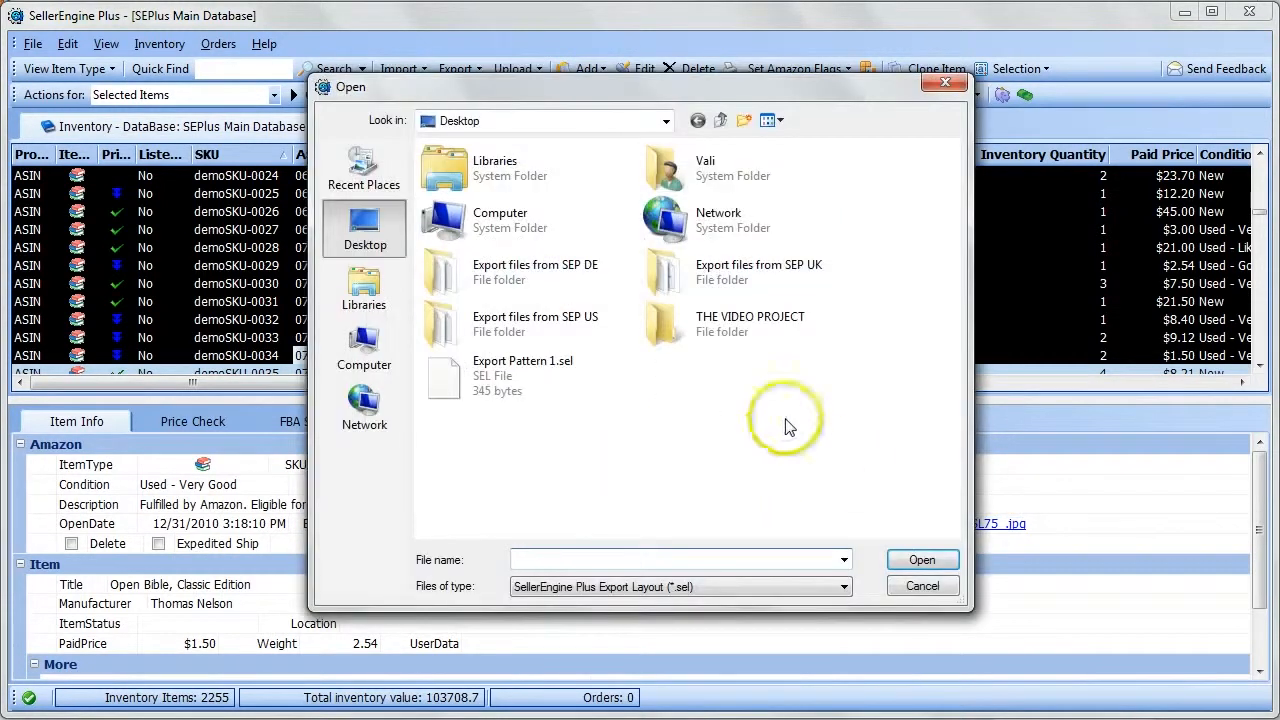
left_click(540, 372)
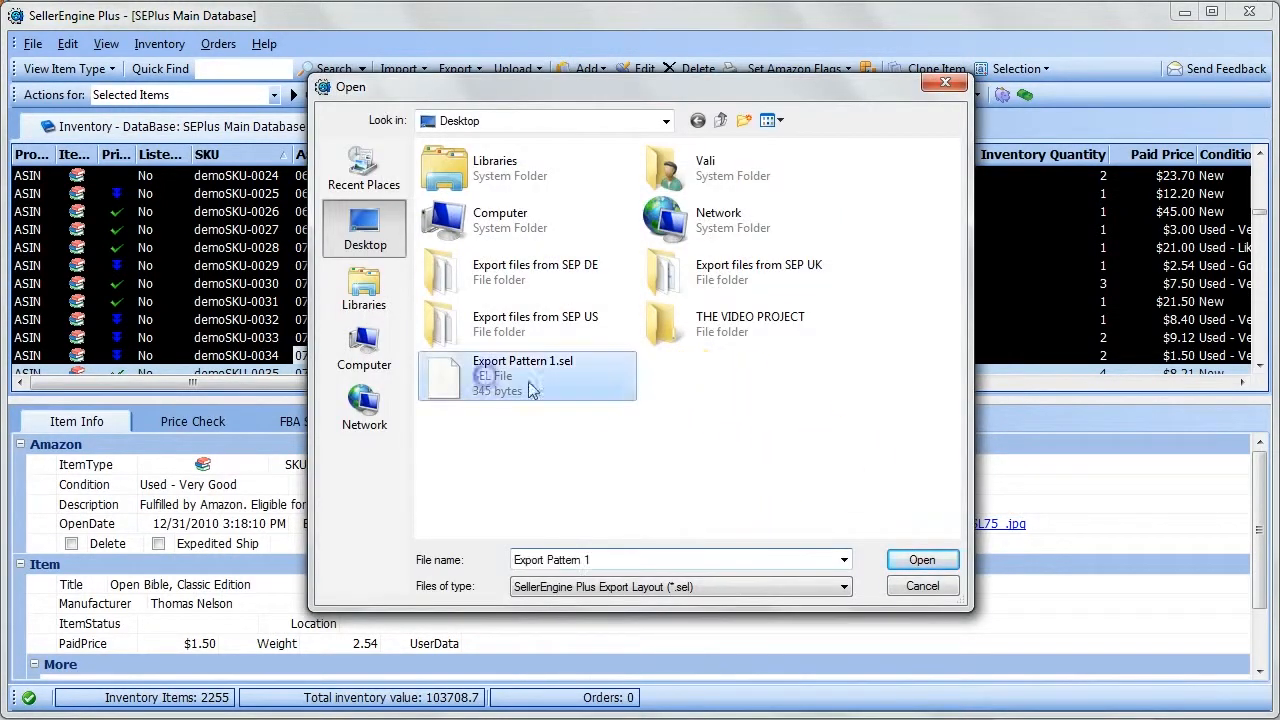
left_click(920, 562)
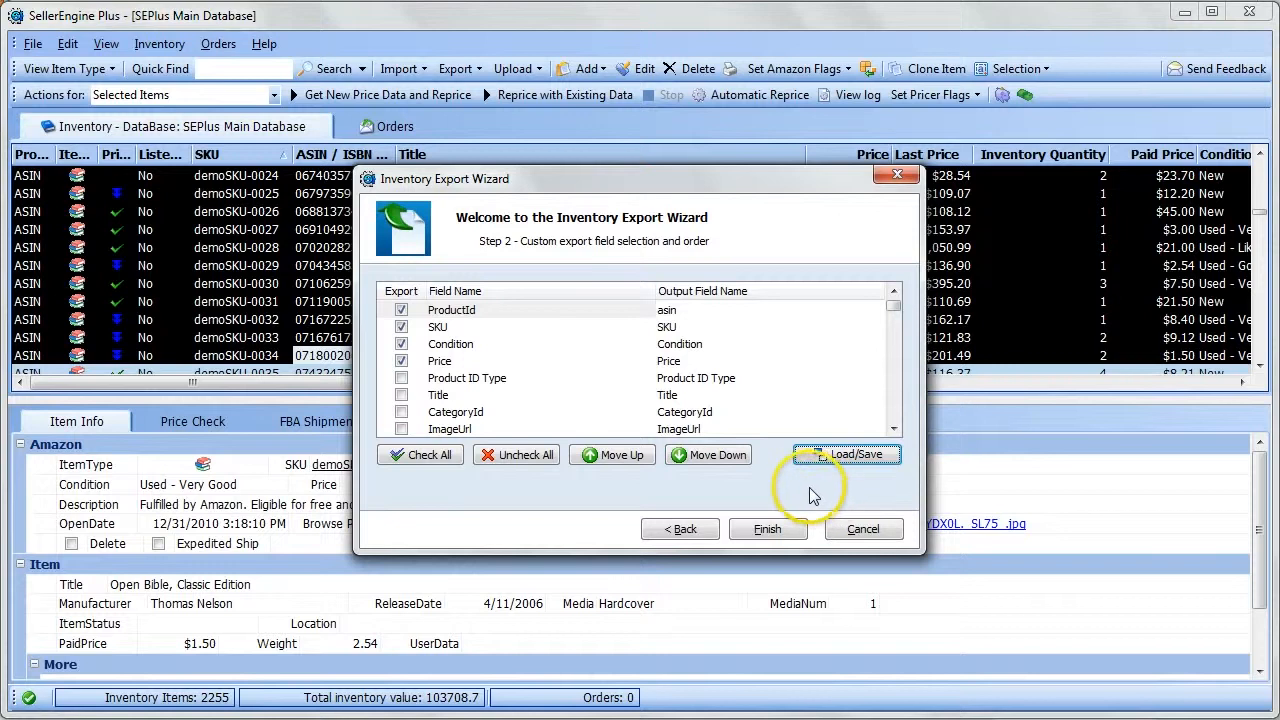
left_click(767, 528)
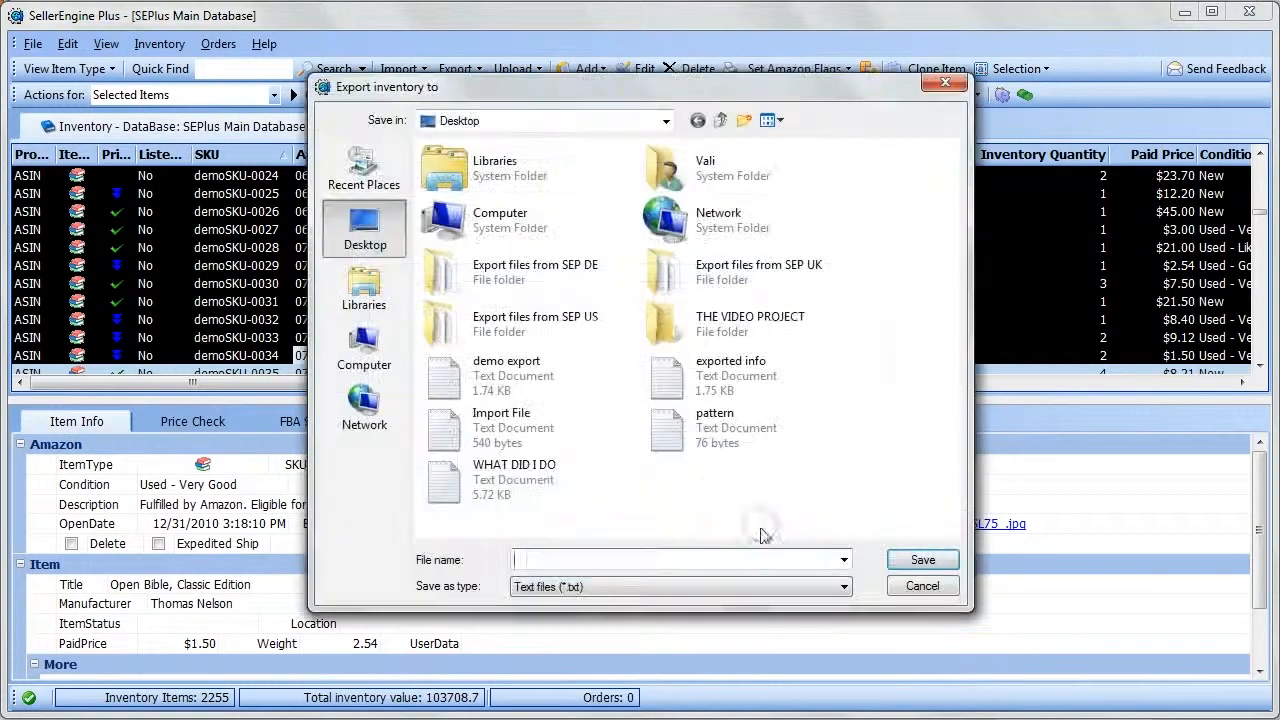
double_click(497, 430)
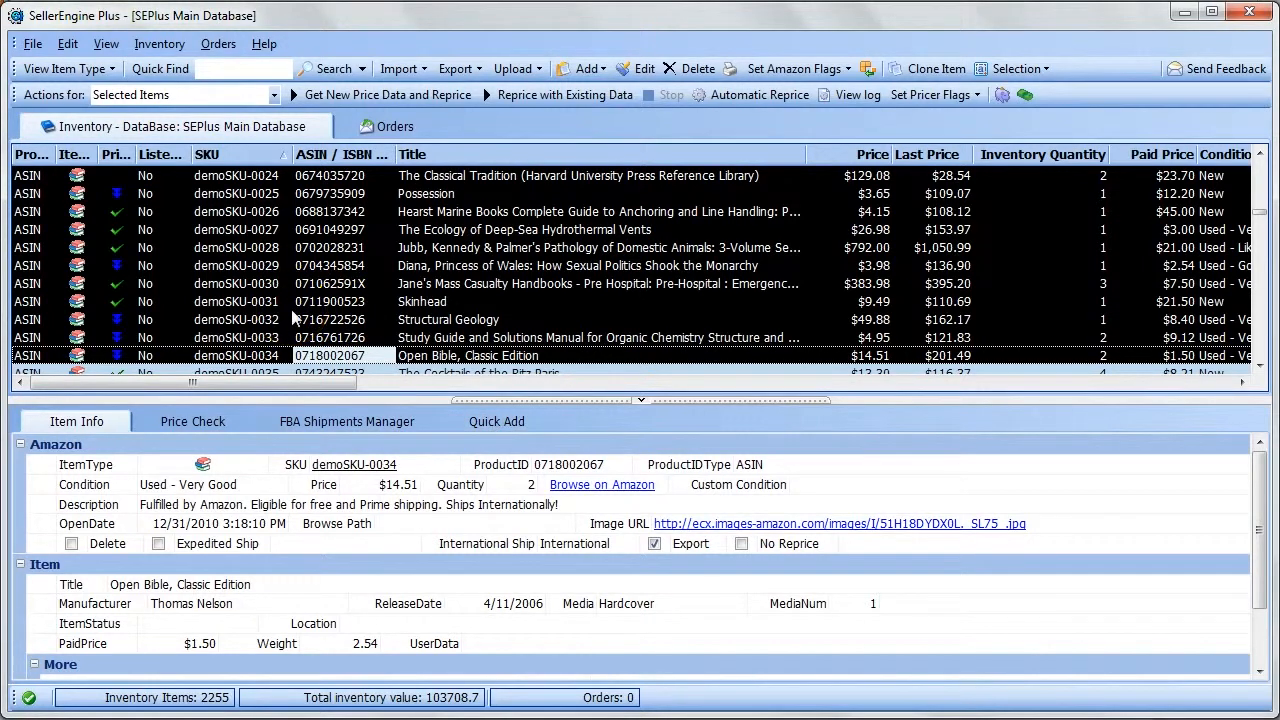
Switch to the existing product database named import DB
left_click(33, 44)
left_click(60, 146)
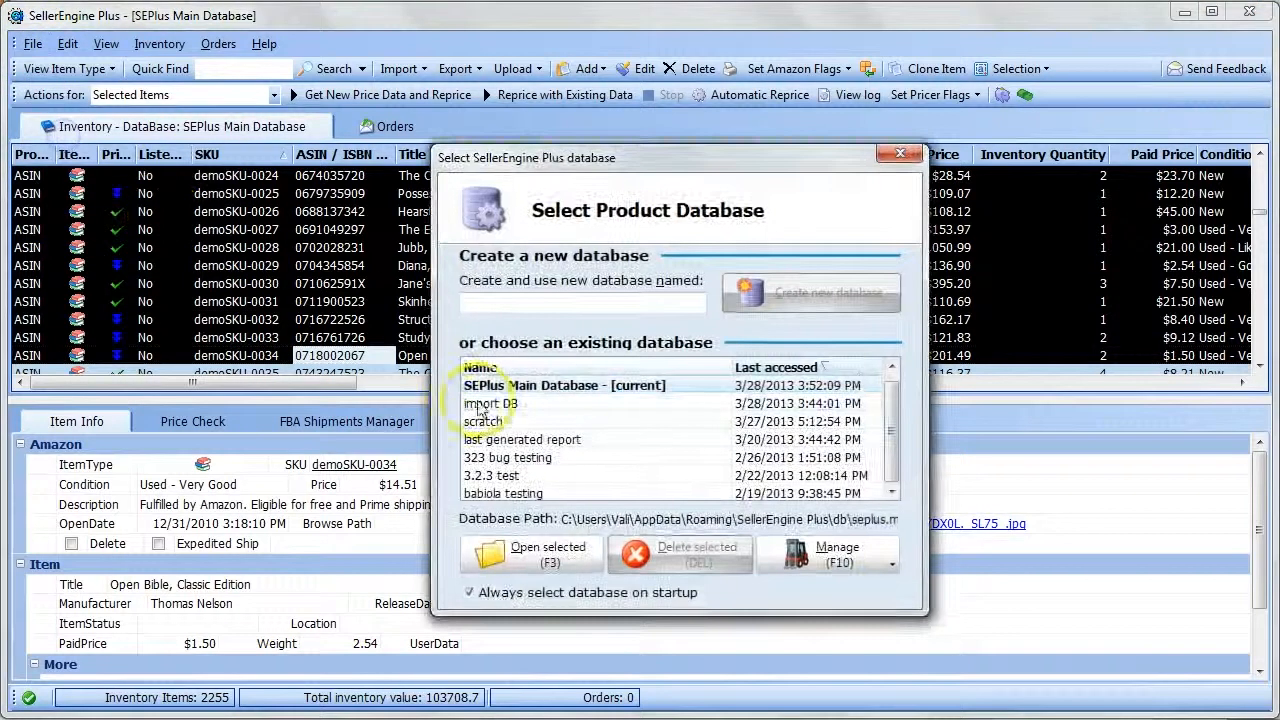
double_click(480, 404)
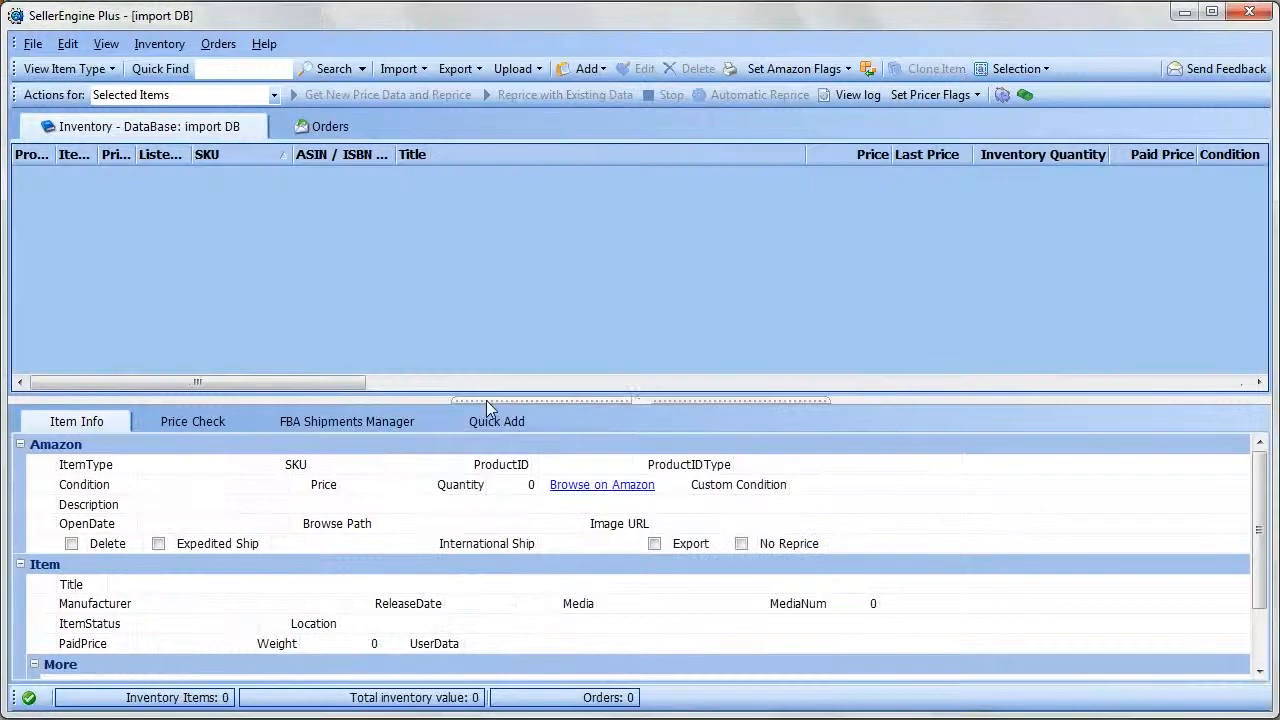
Start an inventory import from file and choose Import File.txt on the desktop as the source
left_click(396, 68)
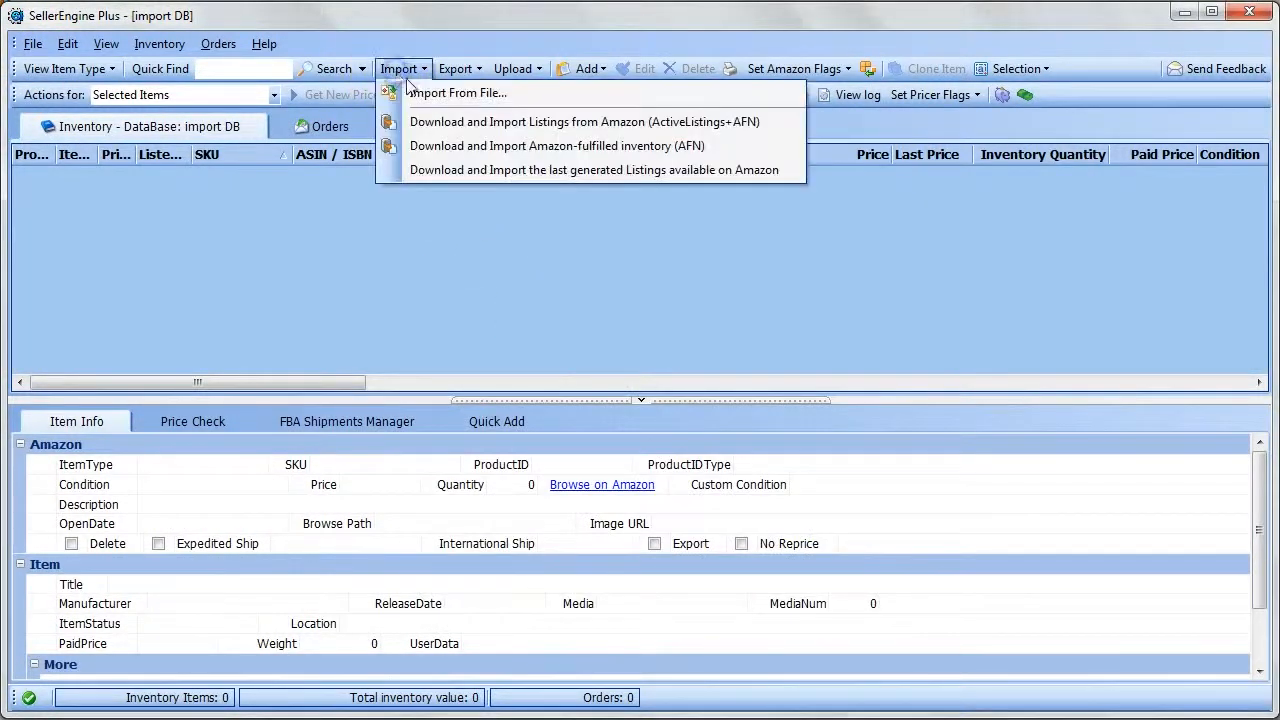
left_click(450, 93)
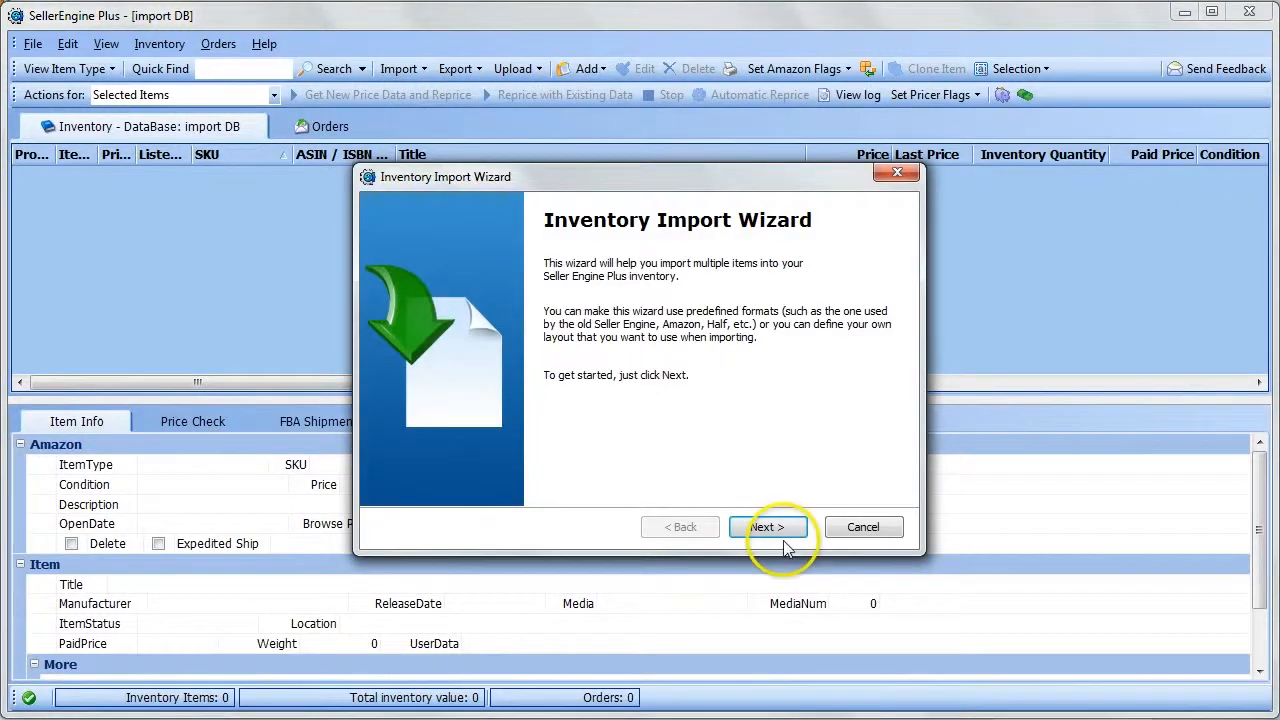
left_click(768, 527)
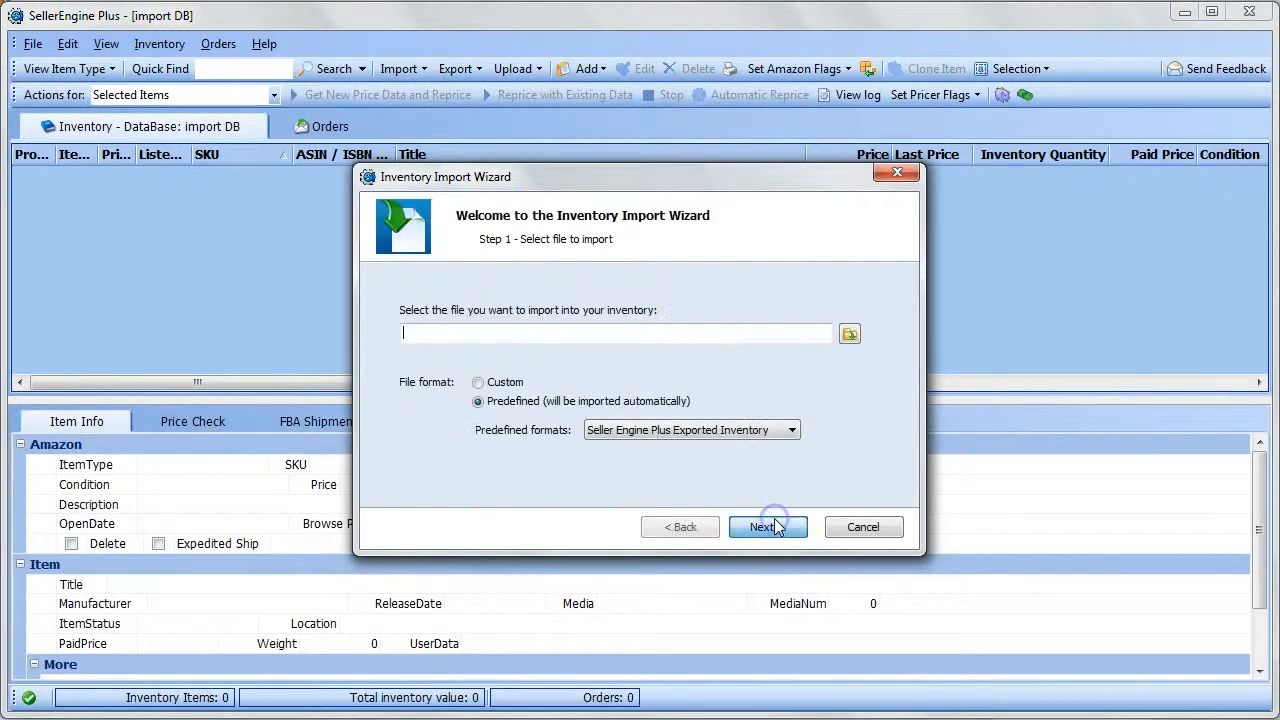
left_click(849, 332)
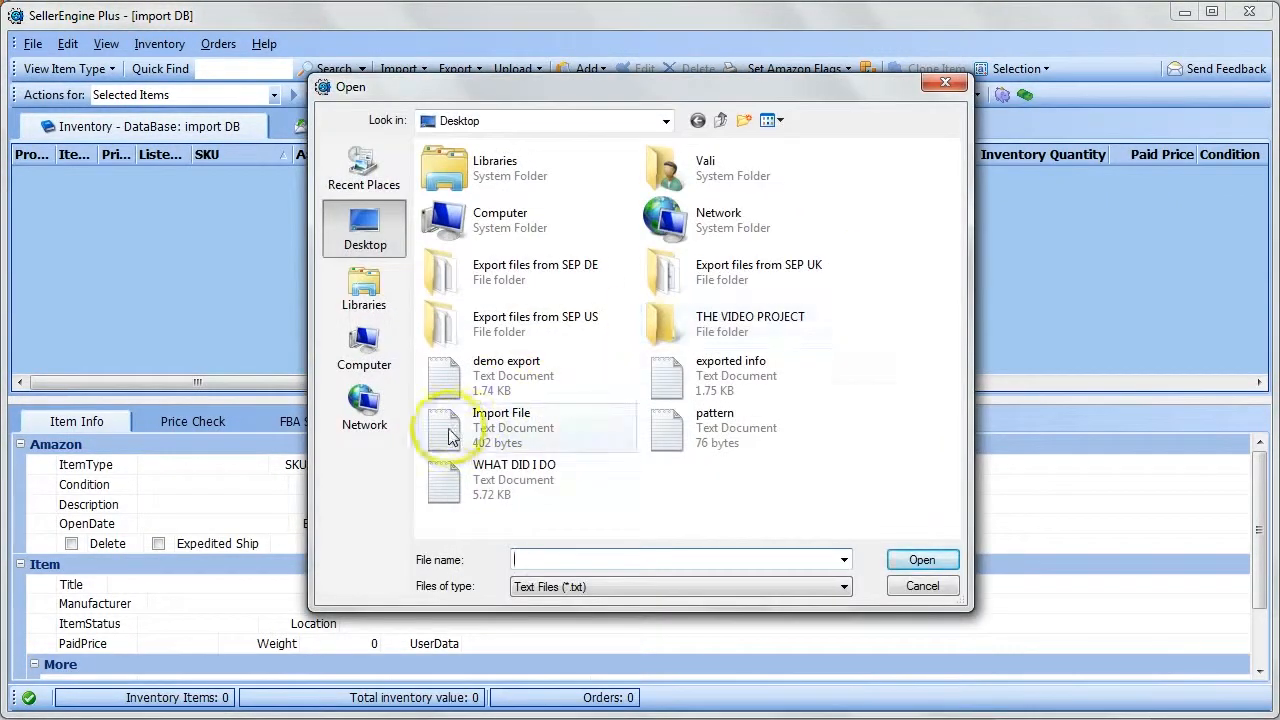
double_click(458, 433)
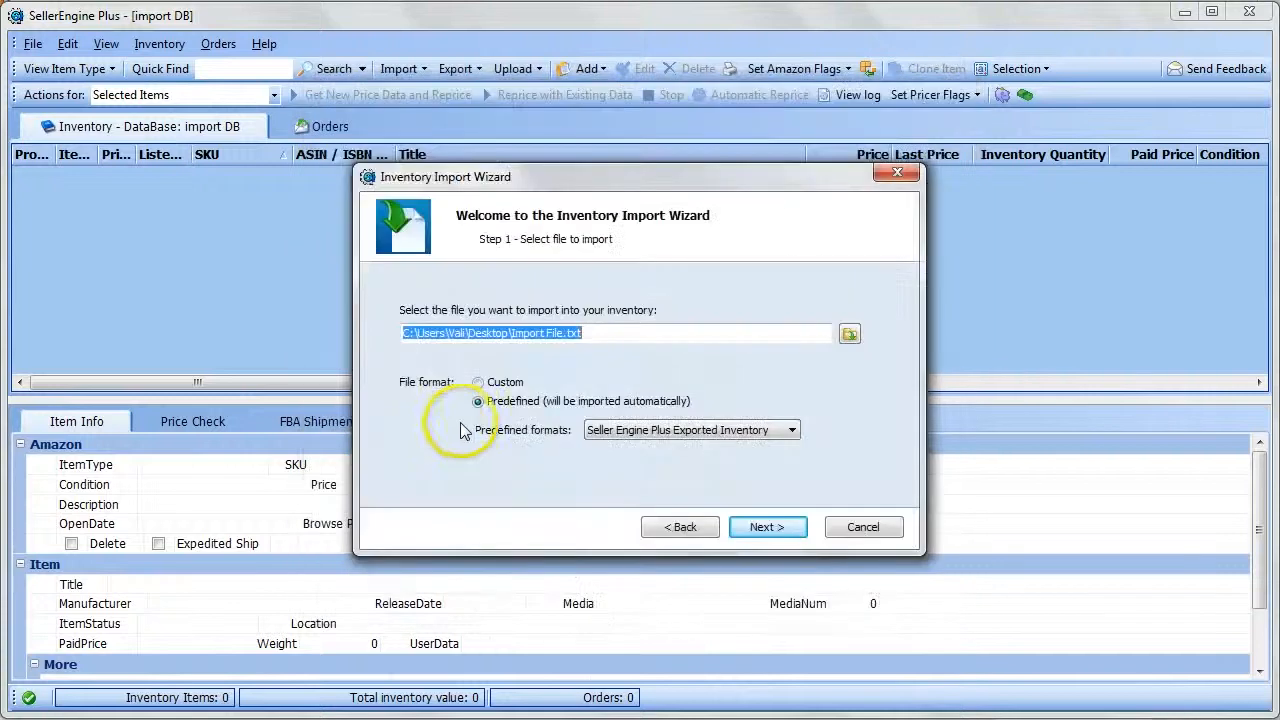
Set the import file format to Custom and have the wizard match the common column names automatically
left_click(478, 383)
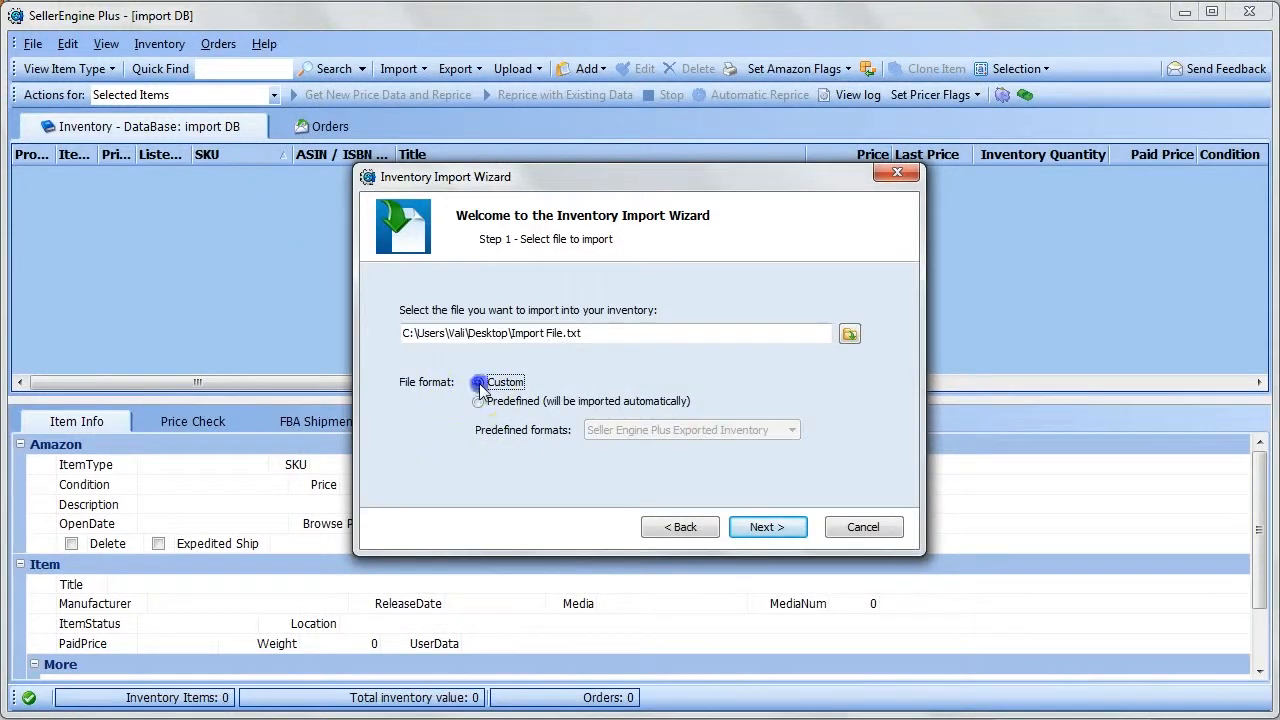
left_click(757, 530)
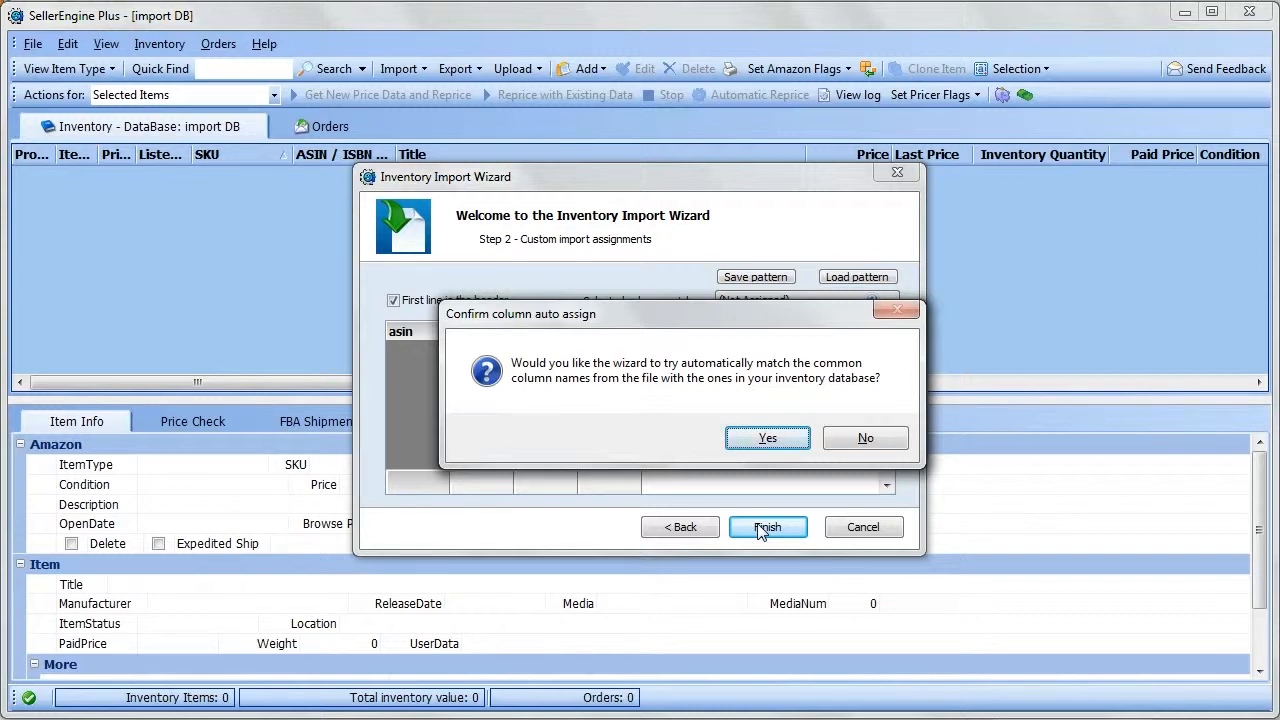
left_click(767, 438)
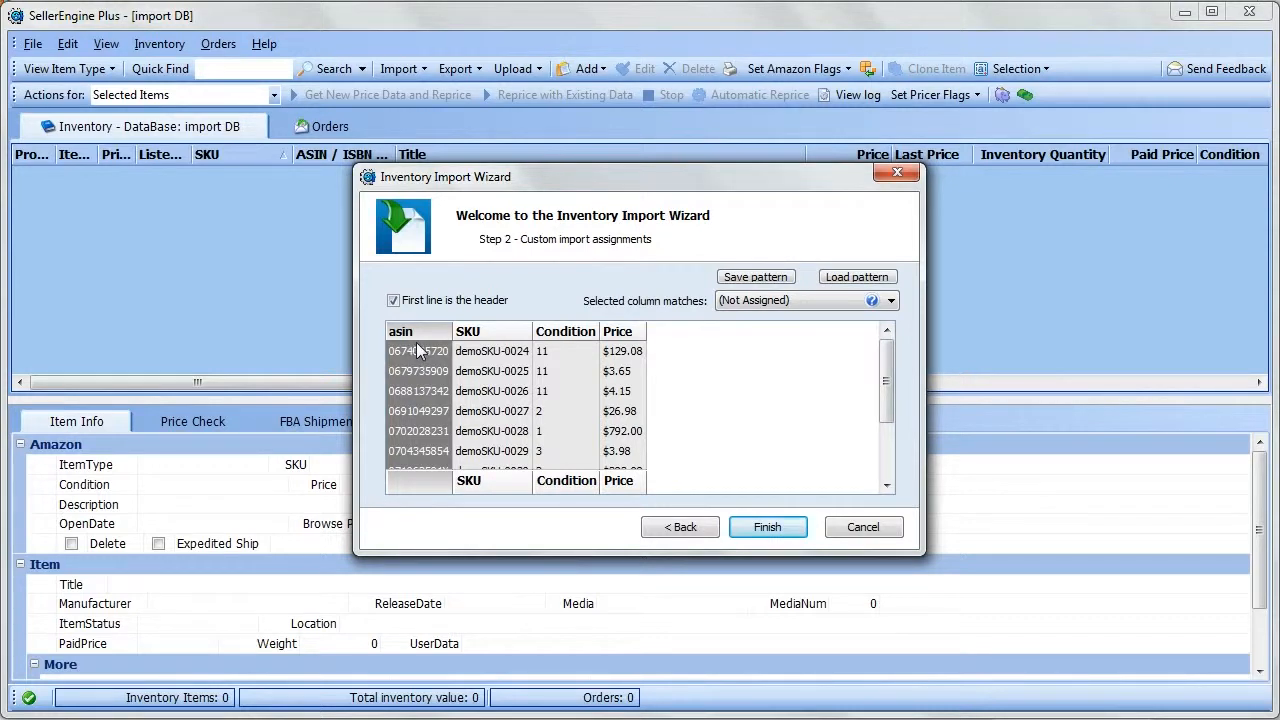
Match the asin column to ProductId and finish the inventory import, including the ISBN integrity check
left_click(766, 299)
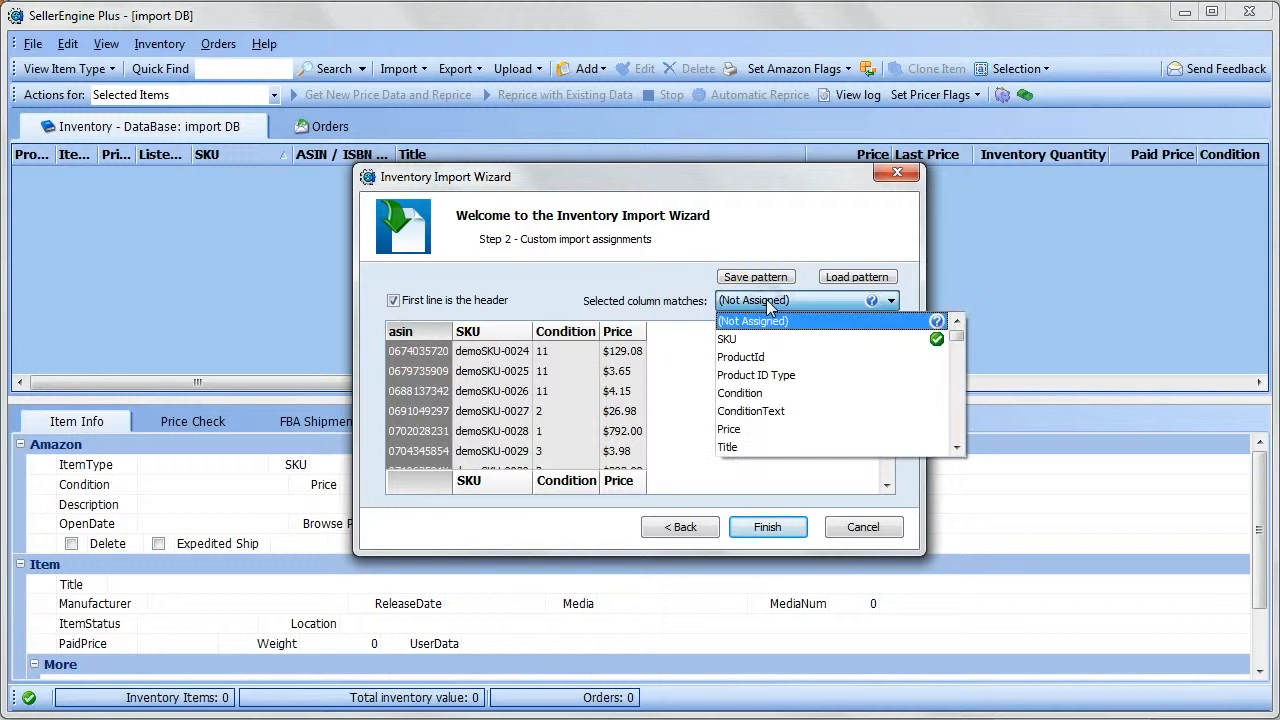
left_click(750, 360)
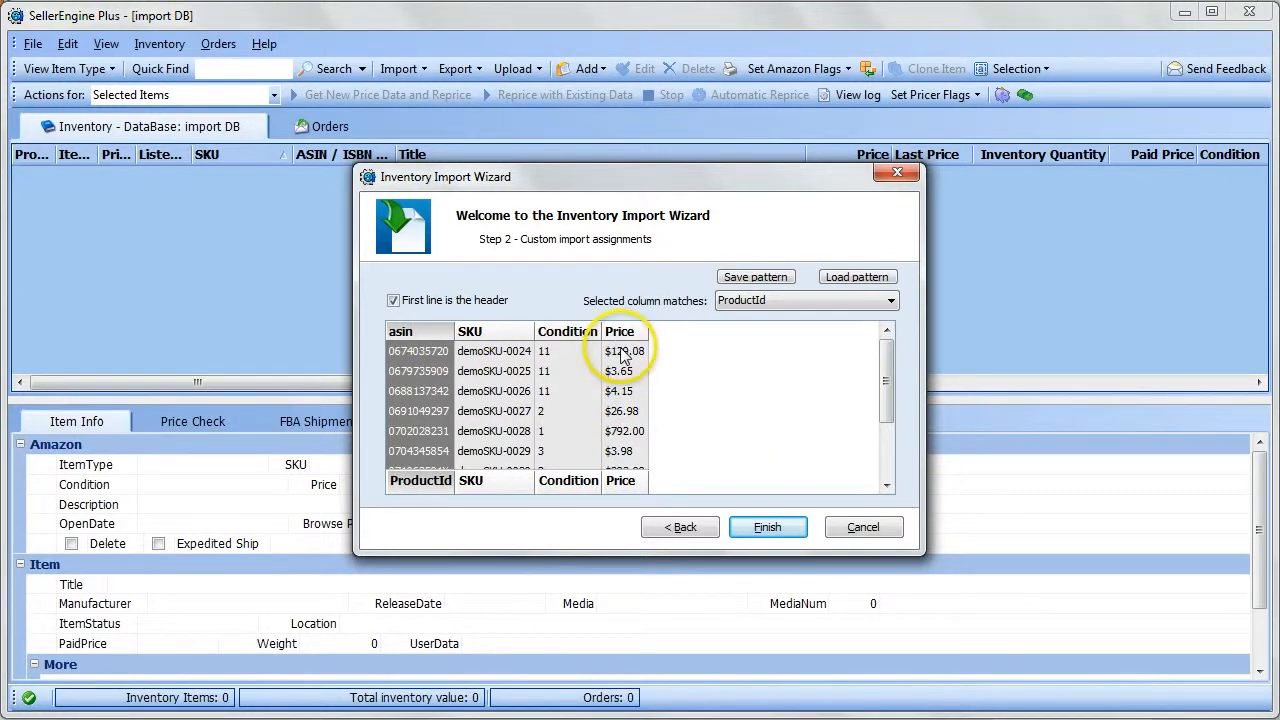
left_click(745, 526)
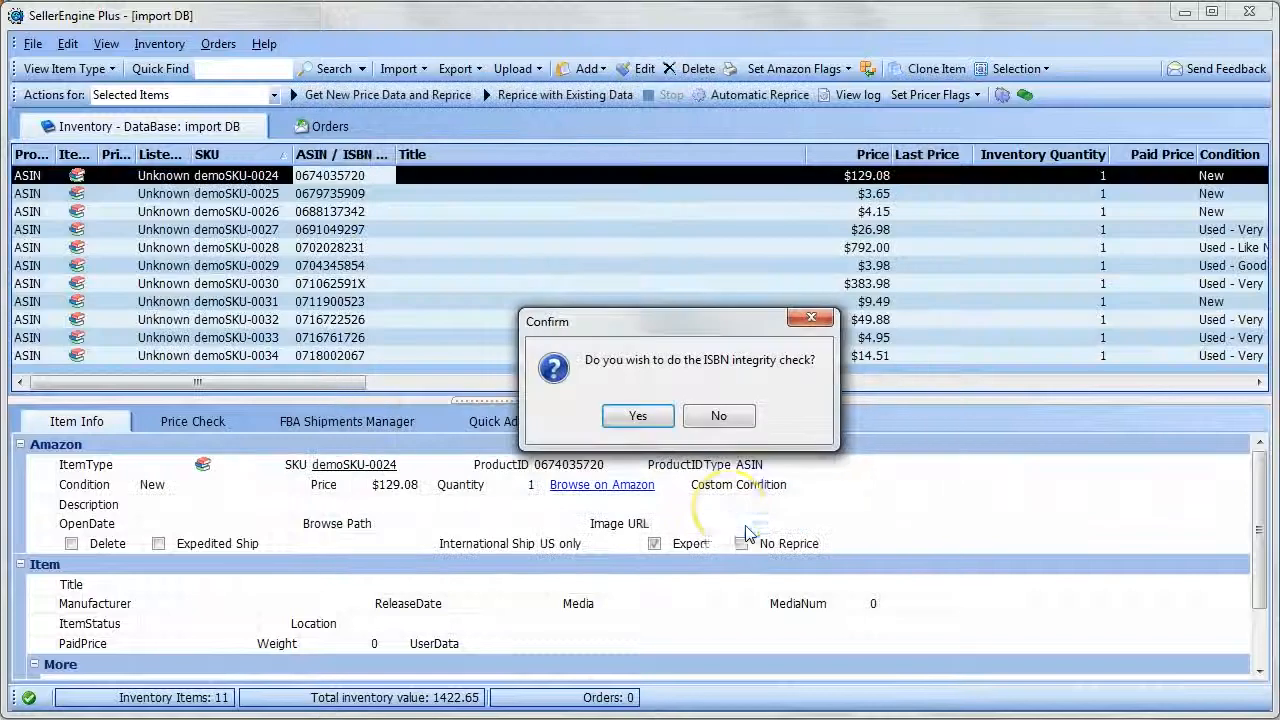
left_click(638, 416)
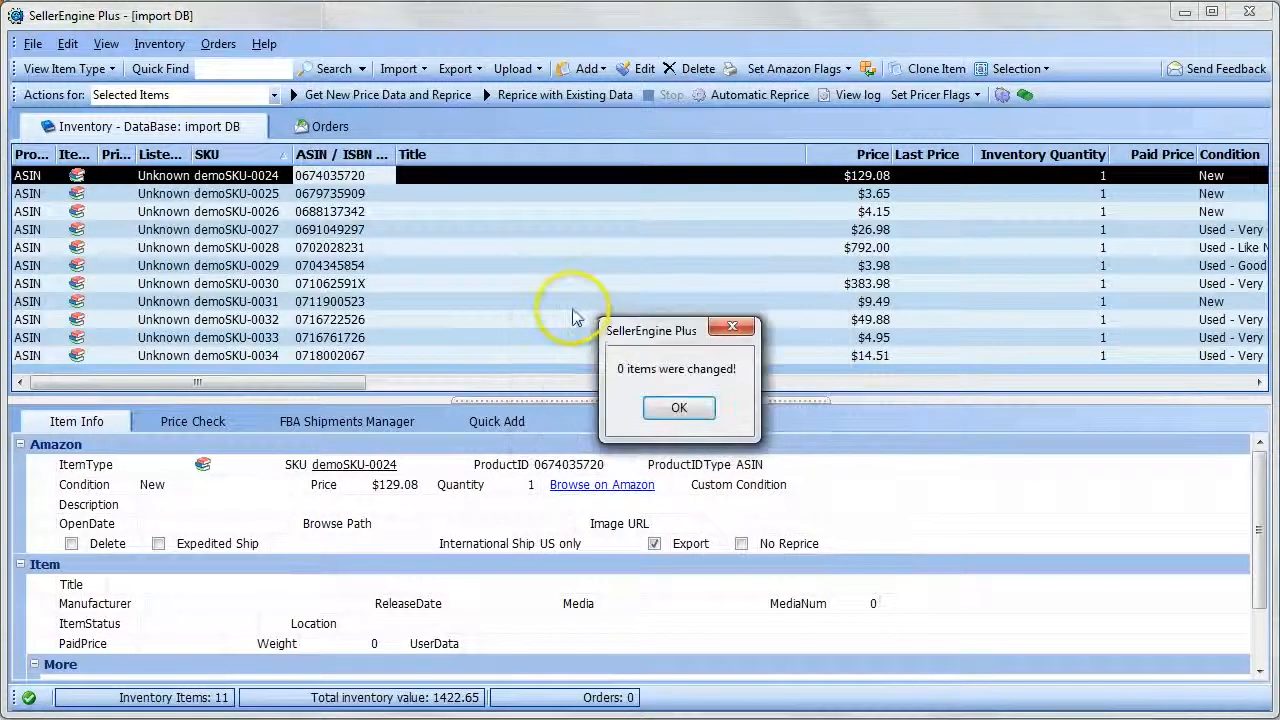
left_click(674, 410)
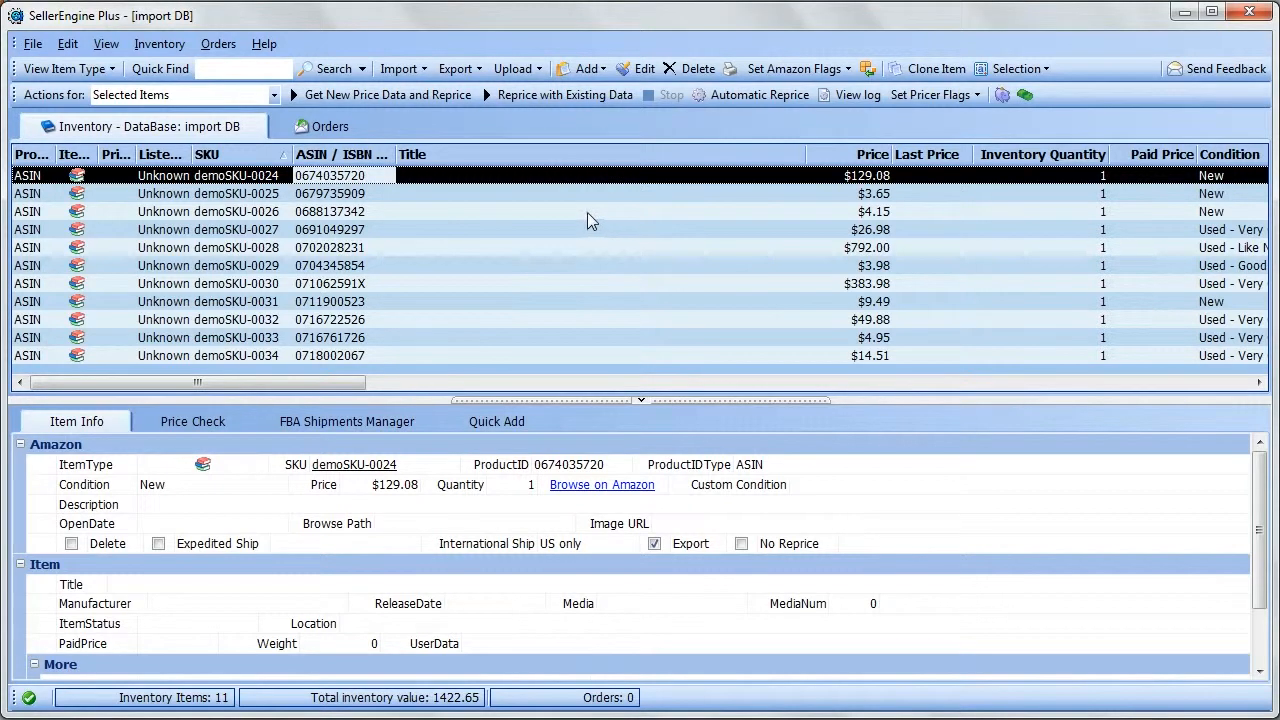
Get new price data and reprice all imported items from demoSKU-0024 to demoSKU-0034, leaving the reprice schema of unassigned items unmodified
left_click(546, 356, "shift")
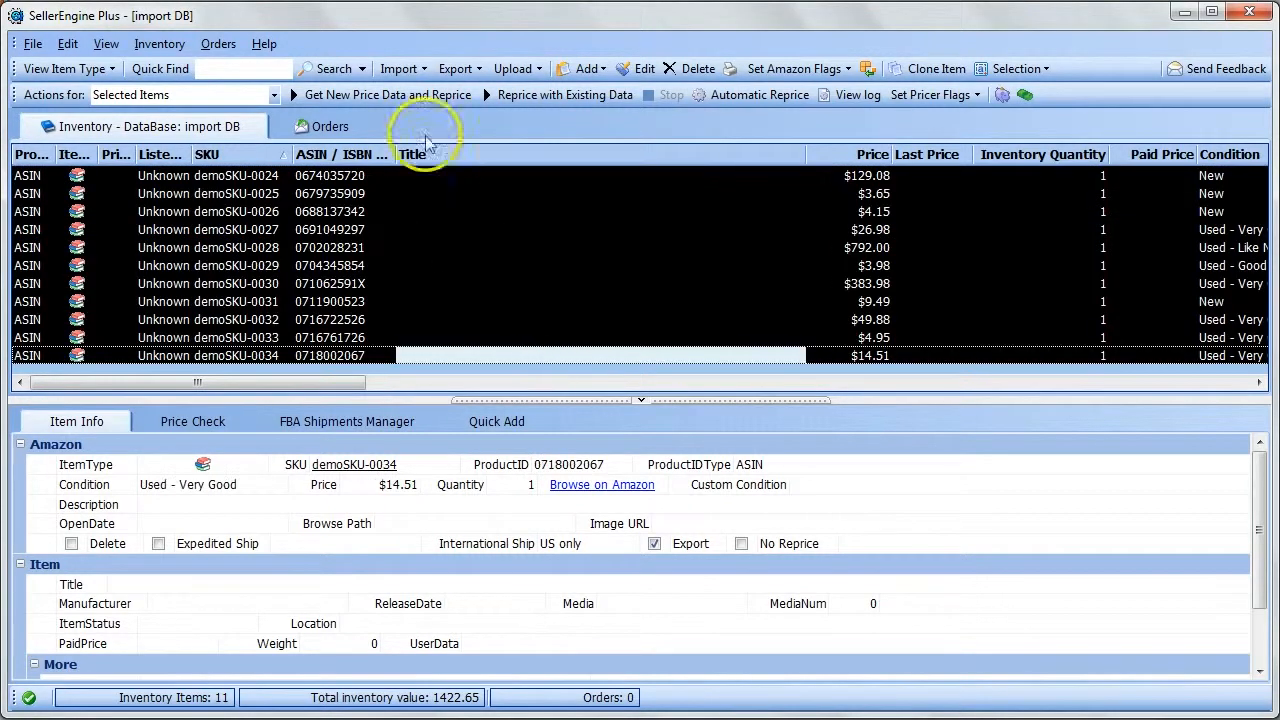
left_click(402, 95)
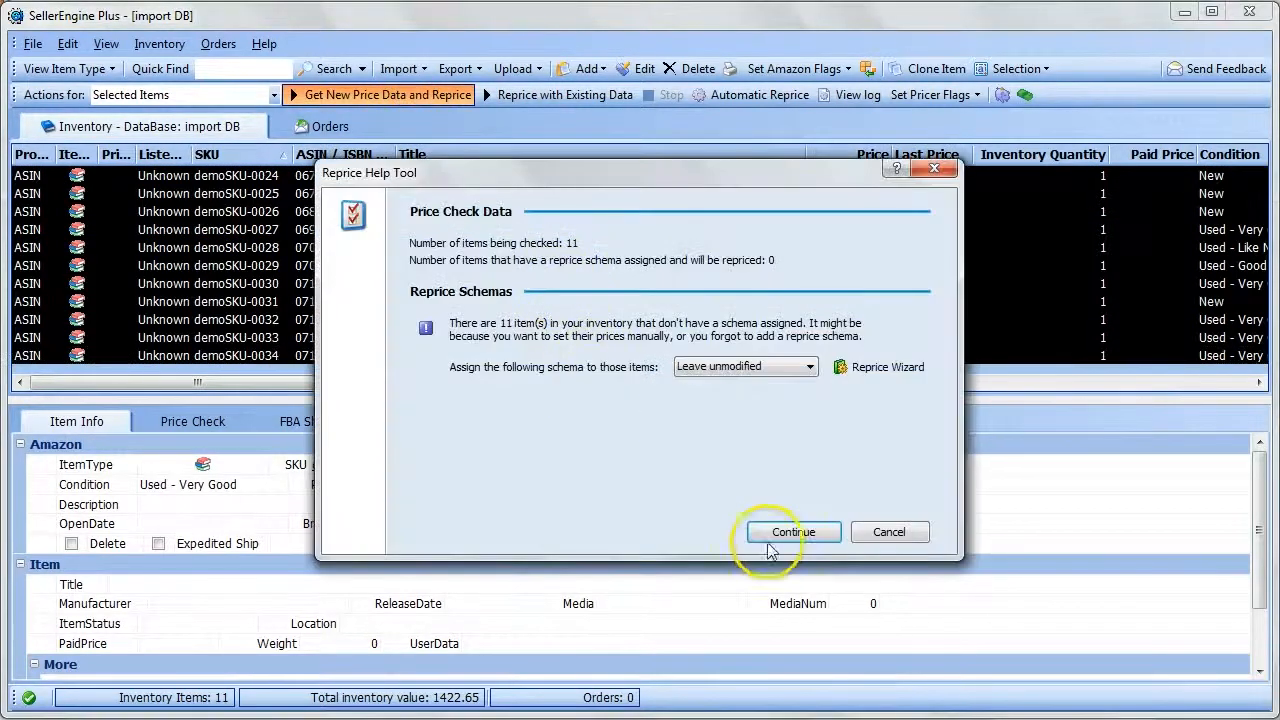
left_click(781, 536)
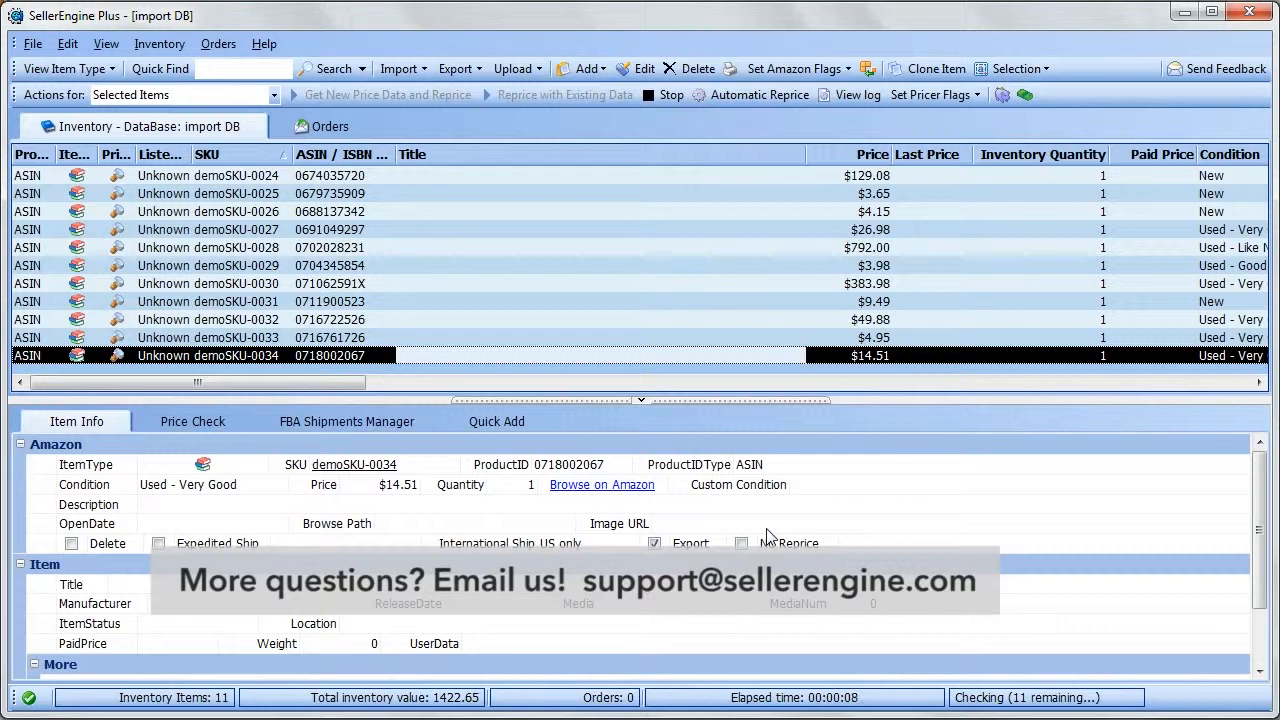
left_click(759, 530)
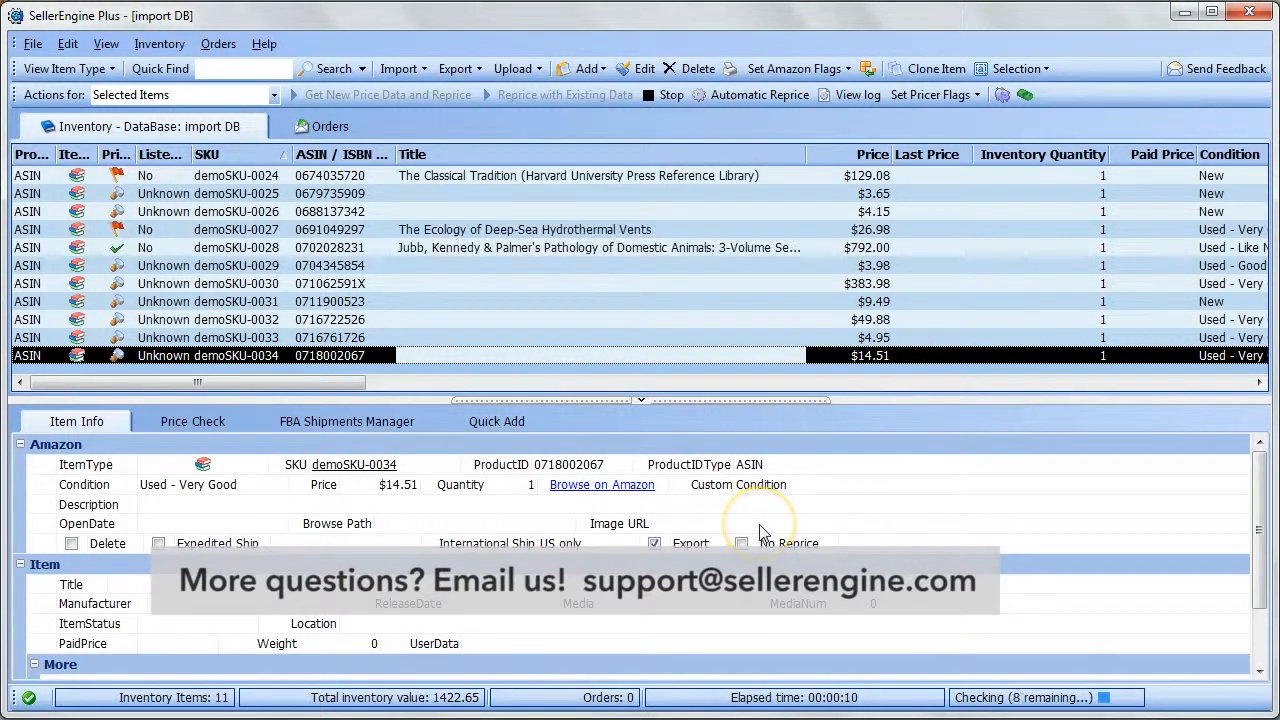